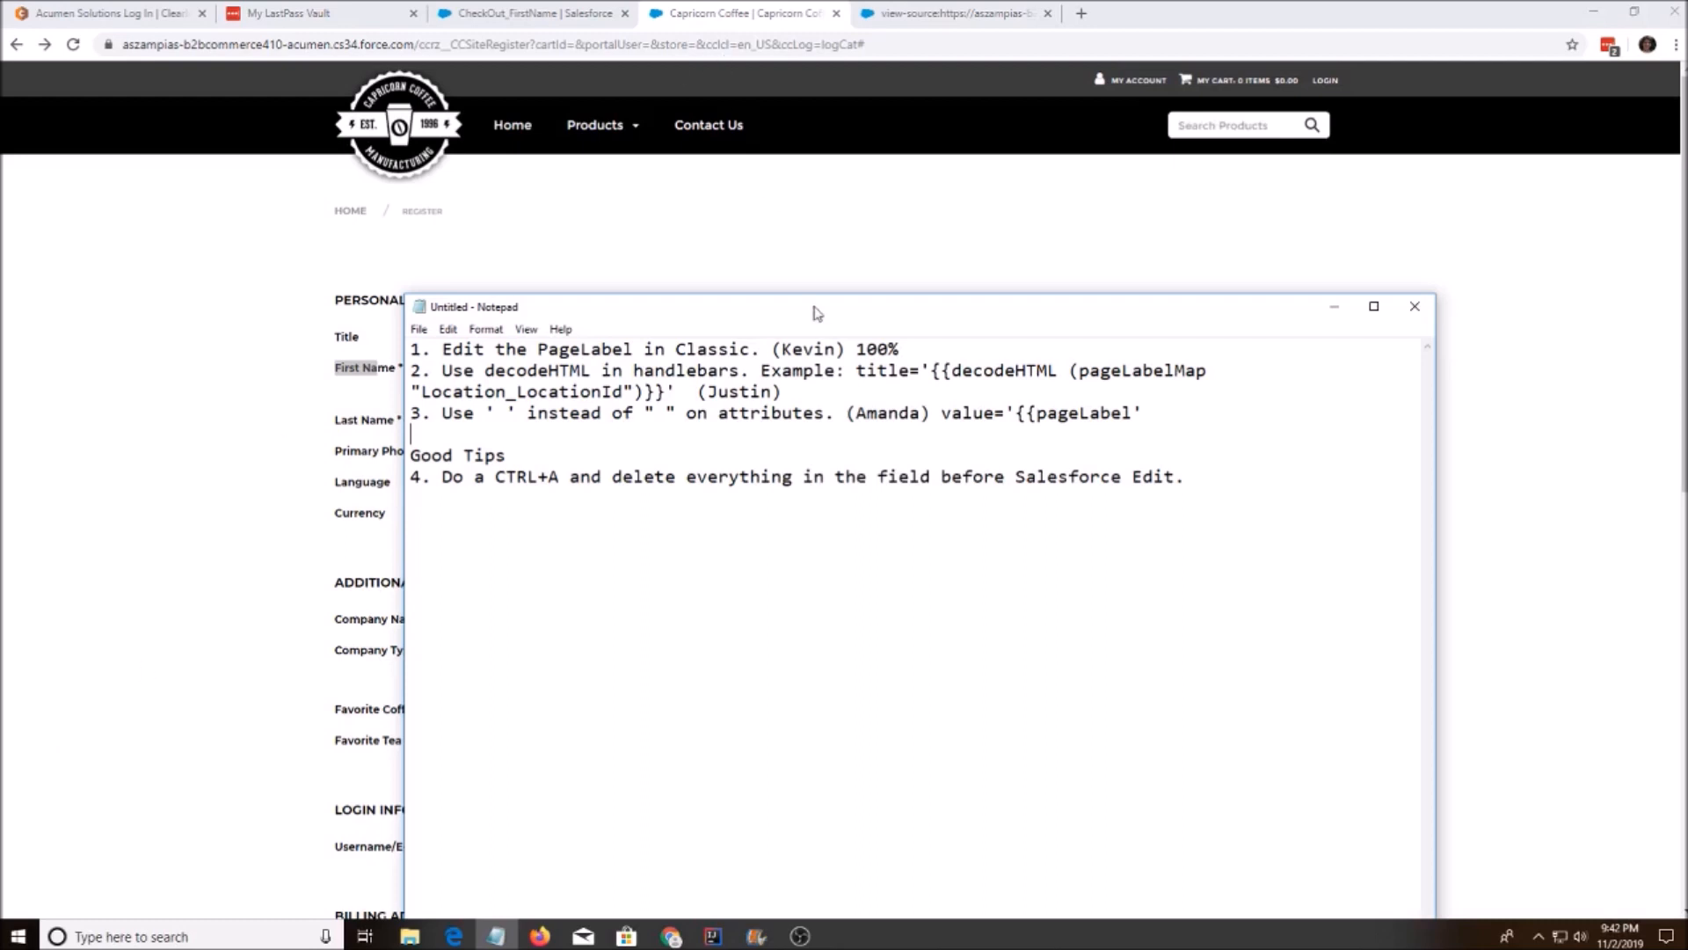
left_click(1005, 461)
left_click_drag(473, 348, 875, 348)
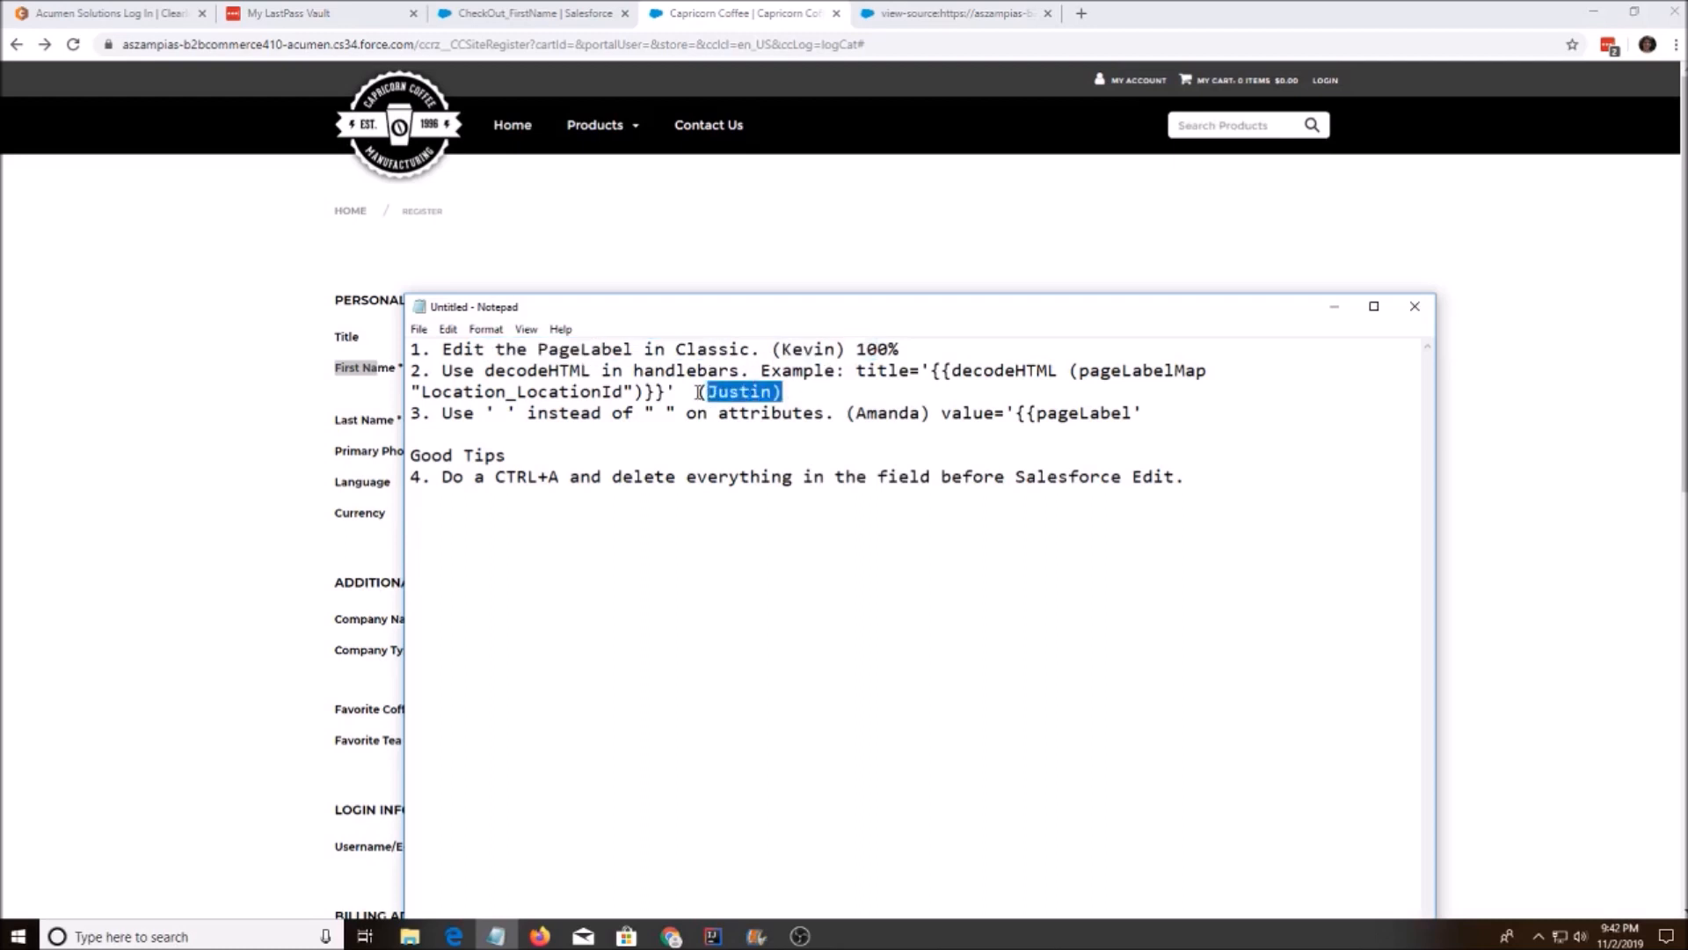
left_click_drag(795, 392, 548, 371)
left_click(548, 371)
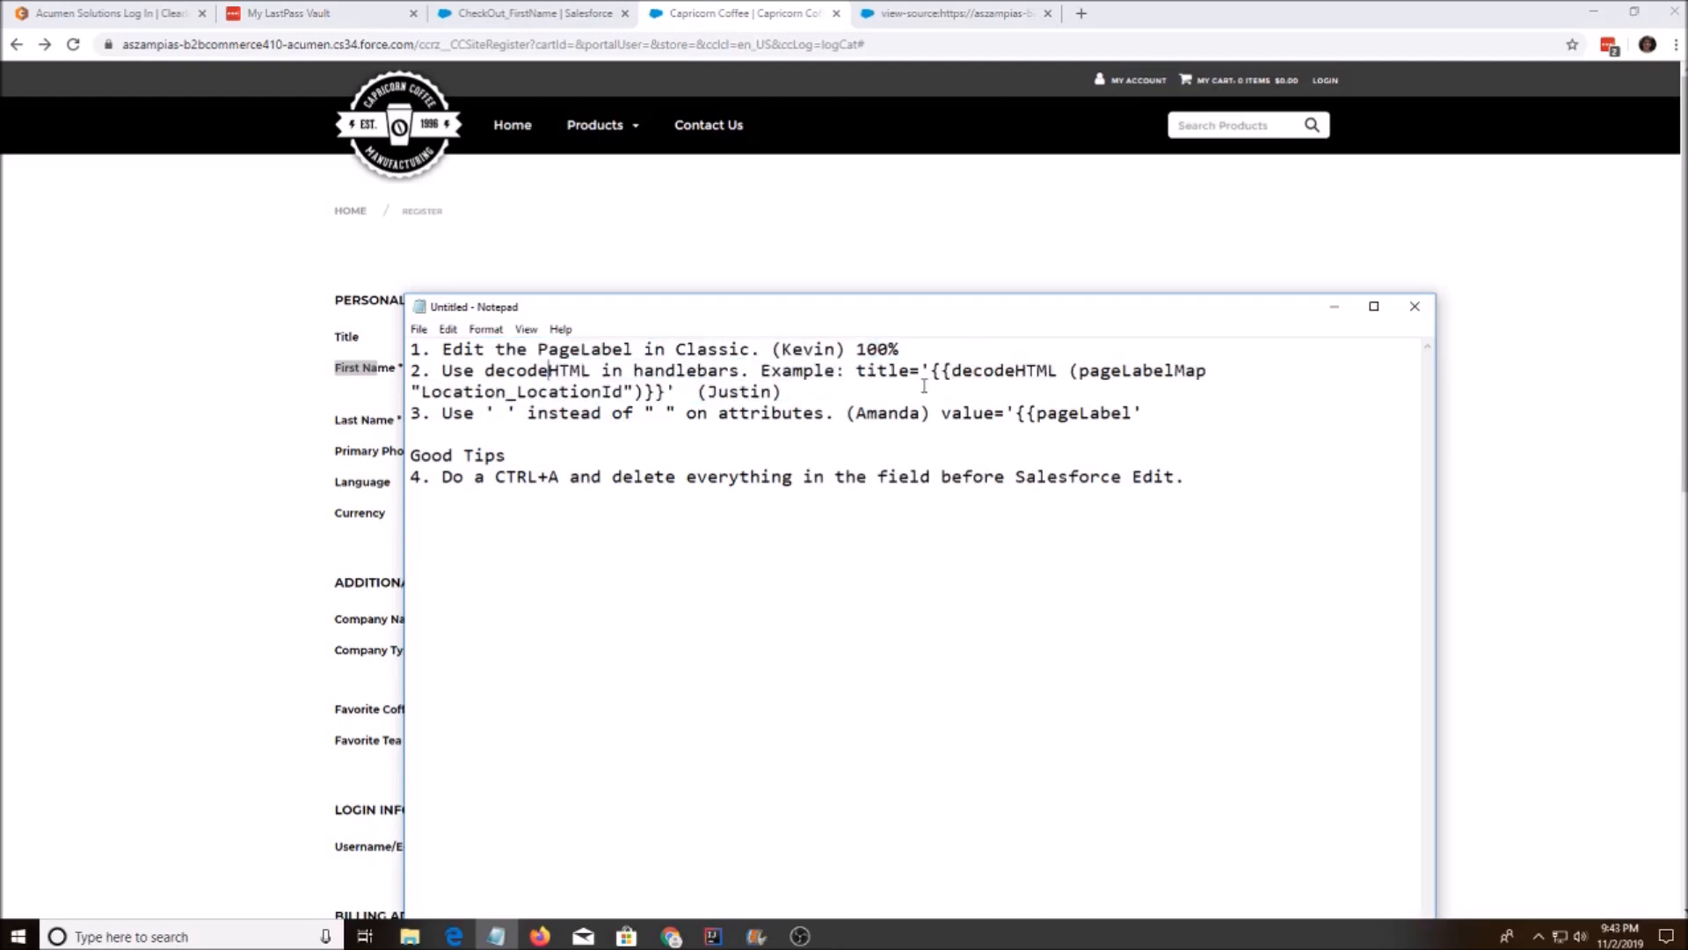
left_click_drag(952, 371, 1002, 351)
double_click(1003, 371)
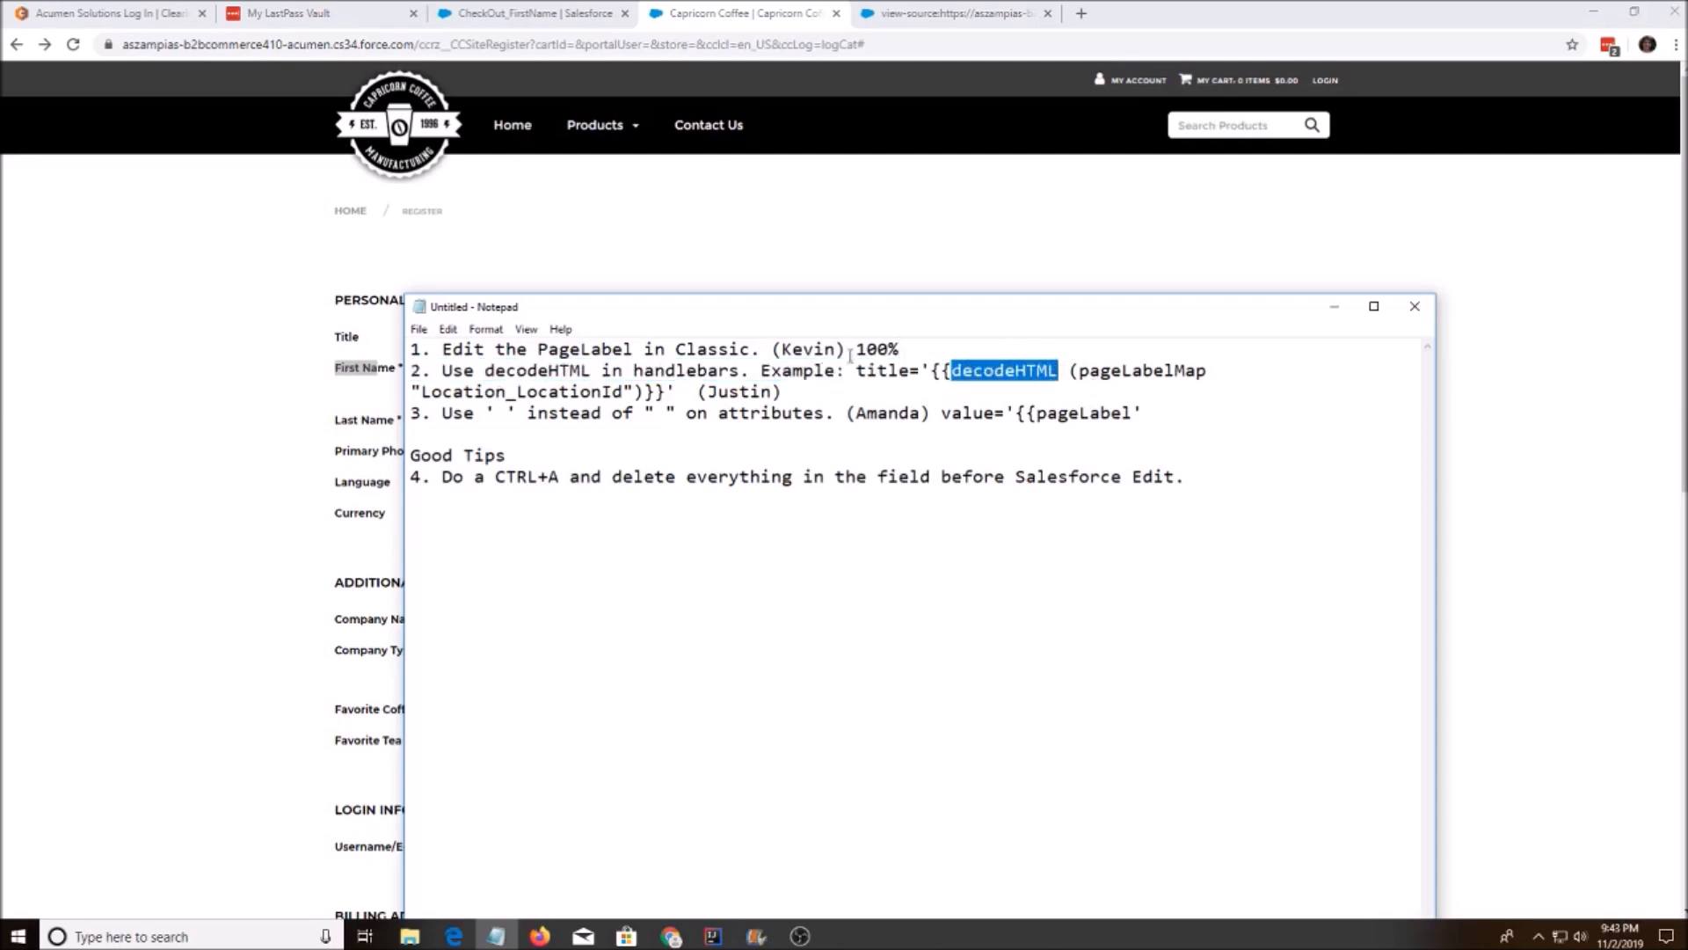
left_click_drag(664, 390, 920, 371)
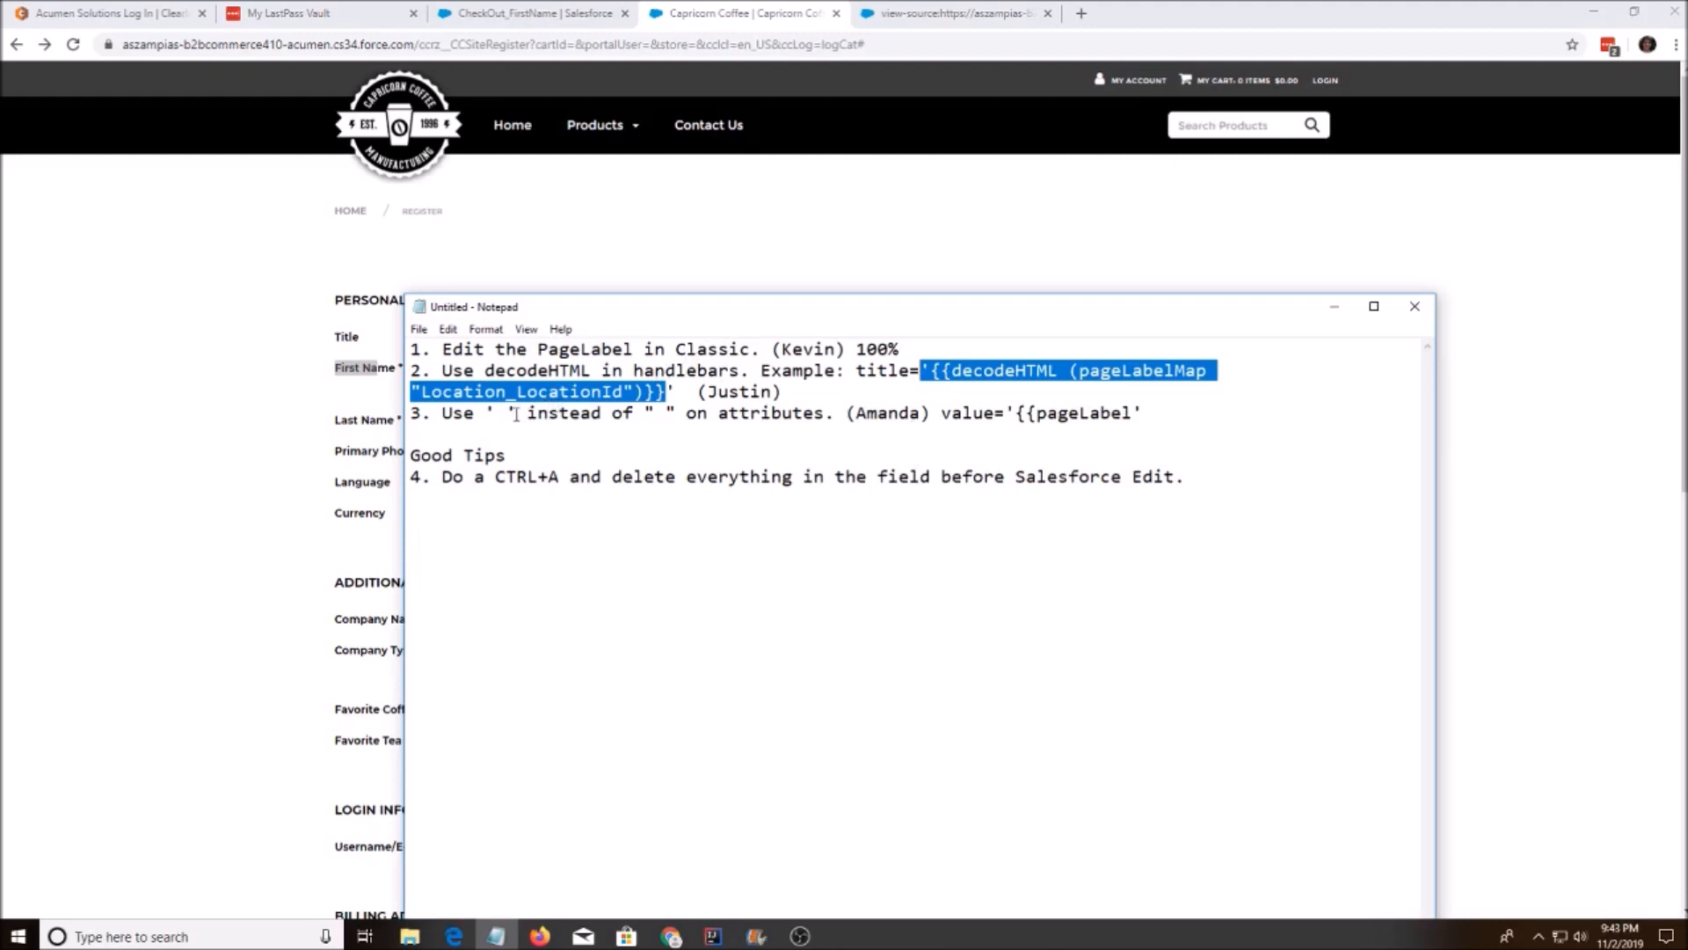
left_click(526, 412)
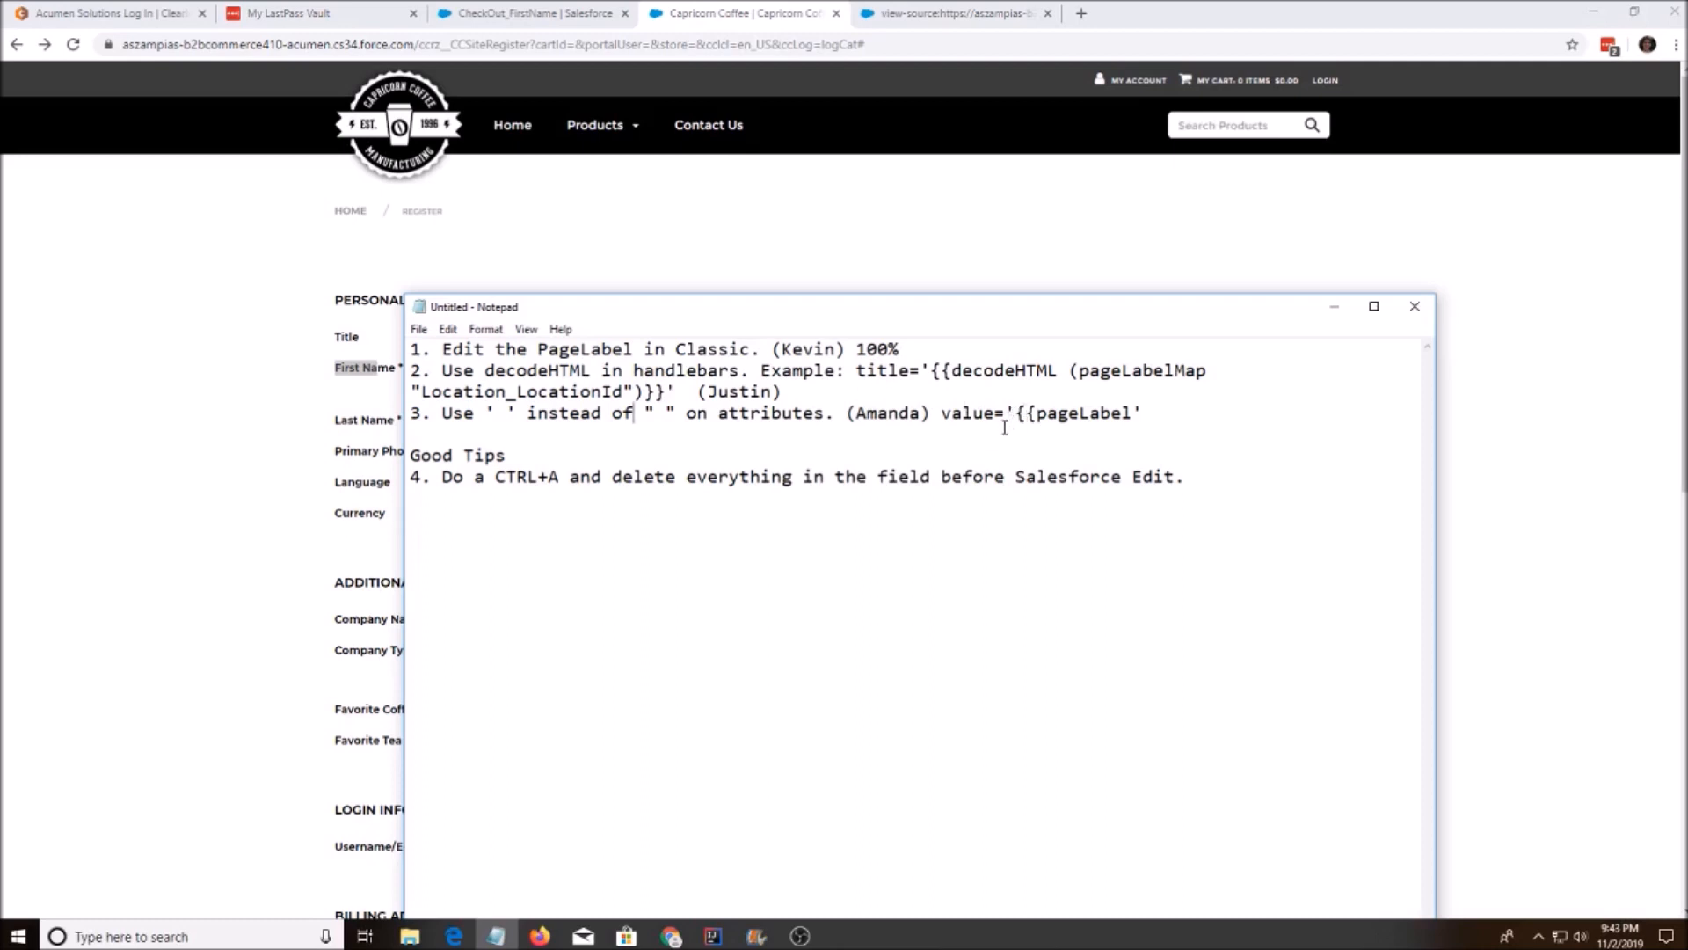
left_click(1199, 412)
left_click(677, 477)
left_click(96, 385)
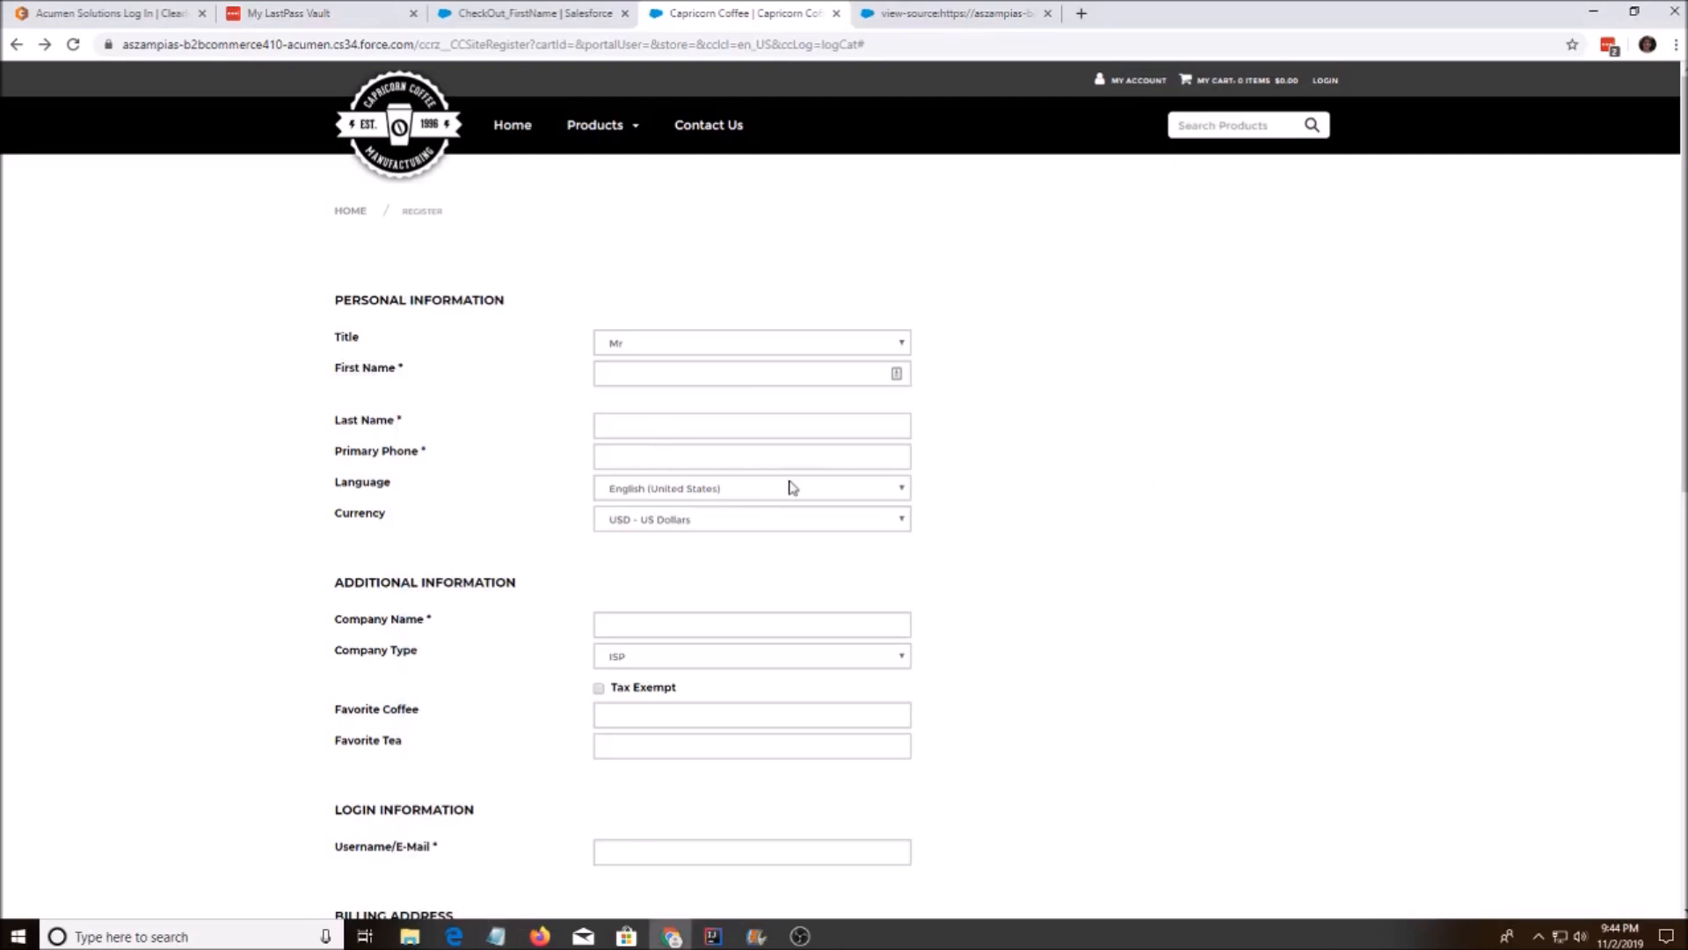
scroll(789, 486, "down", 2)
scroll(732, 517, "up", 2)
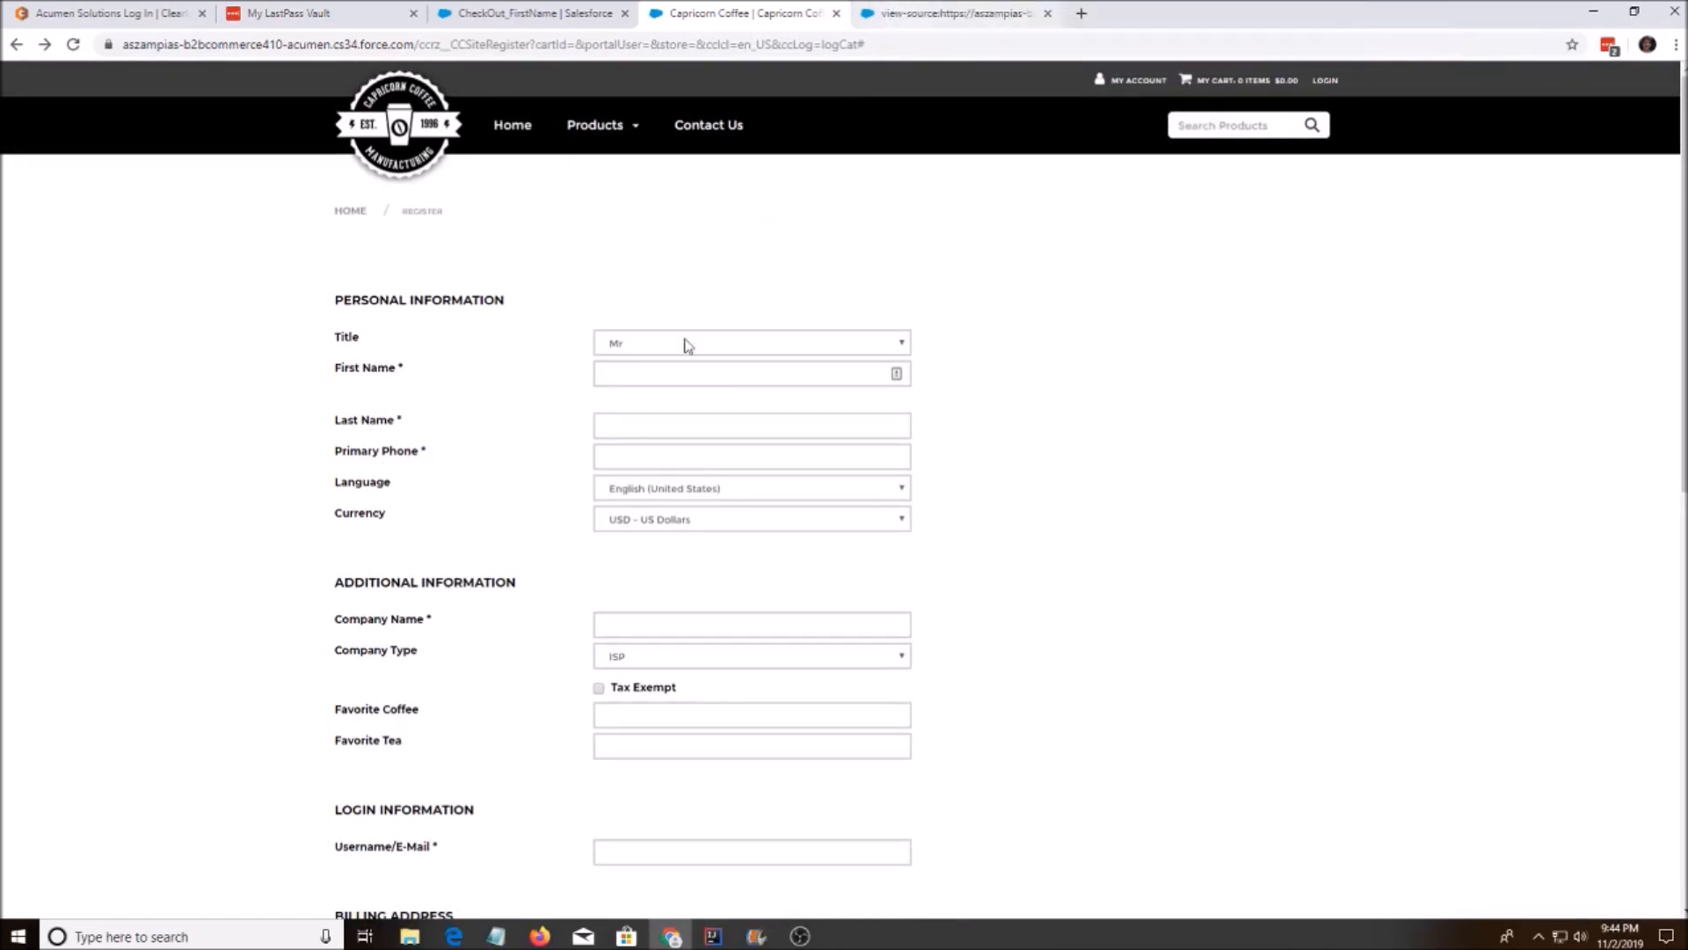
View the registration page source and highlight the First Name label's pageLabelMap 'CheckOut_FirstName' binding
left_click_drag(341, 449, 403, 451)
double_click(422, 452)
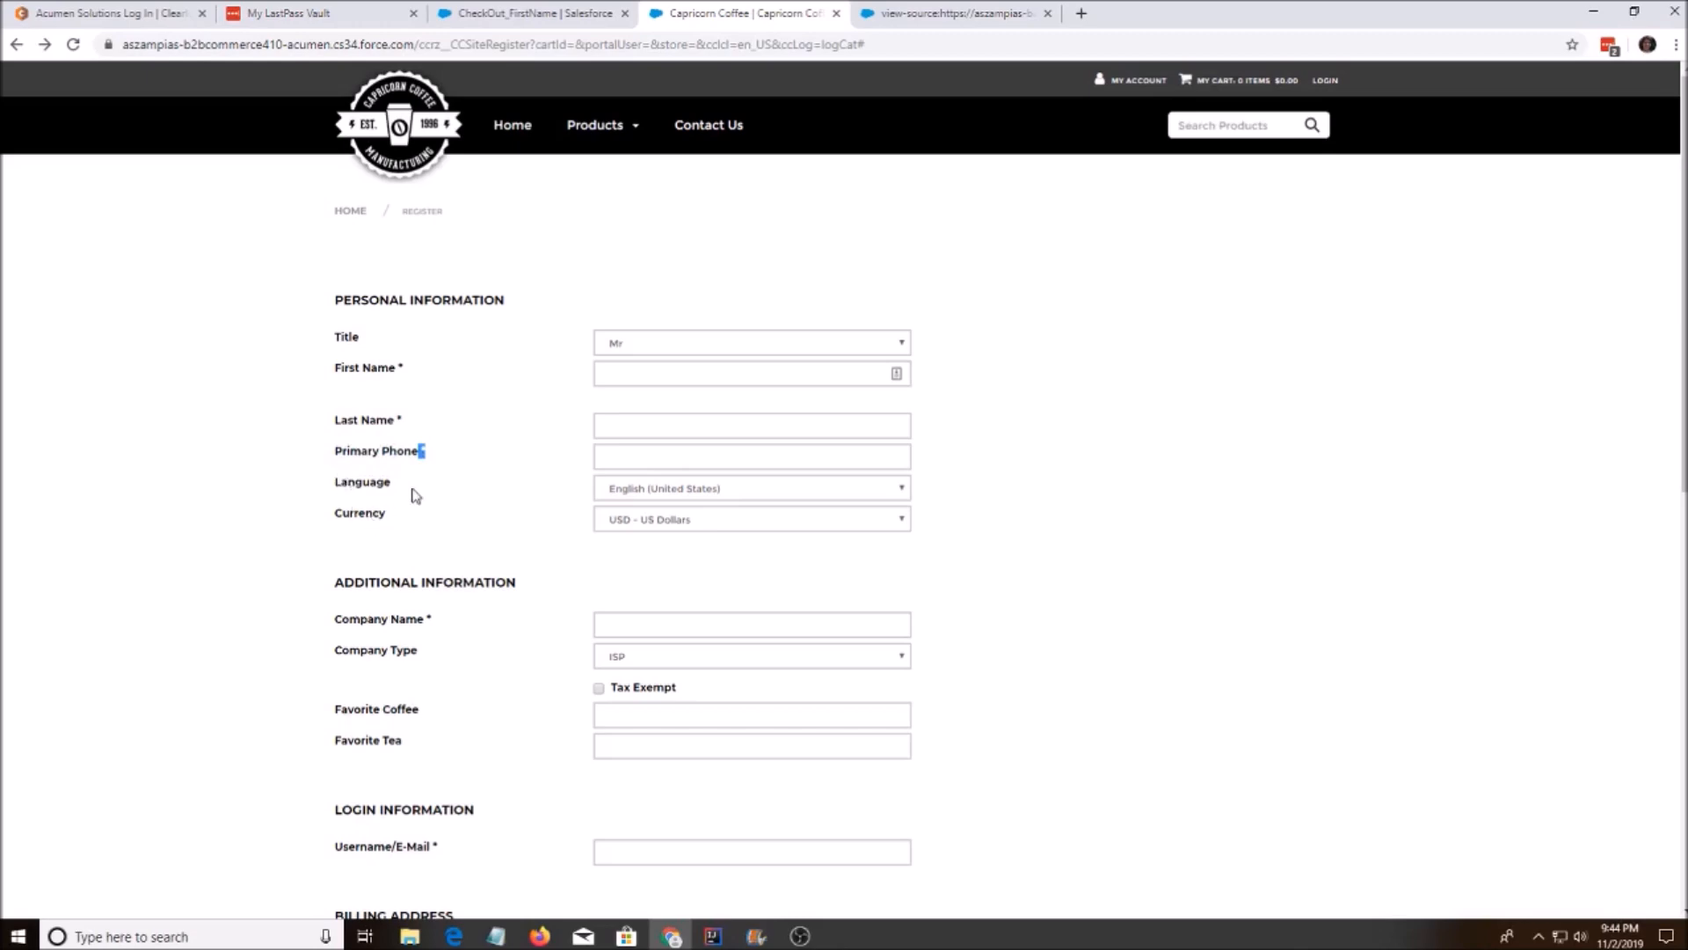
right_click(1012, 374)
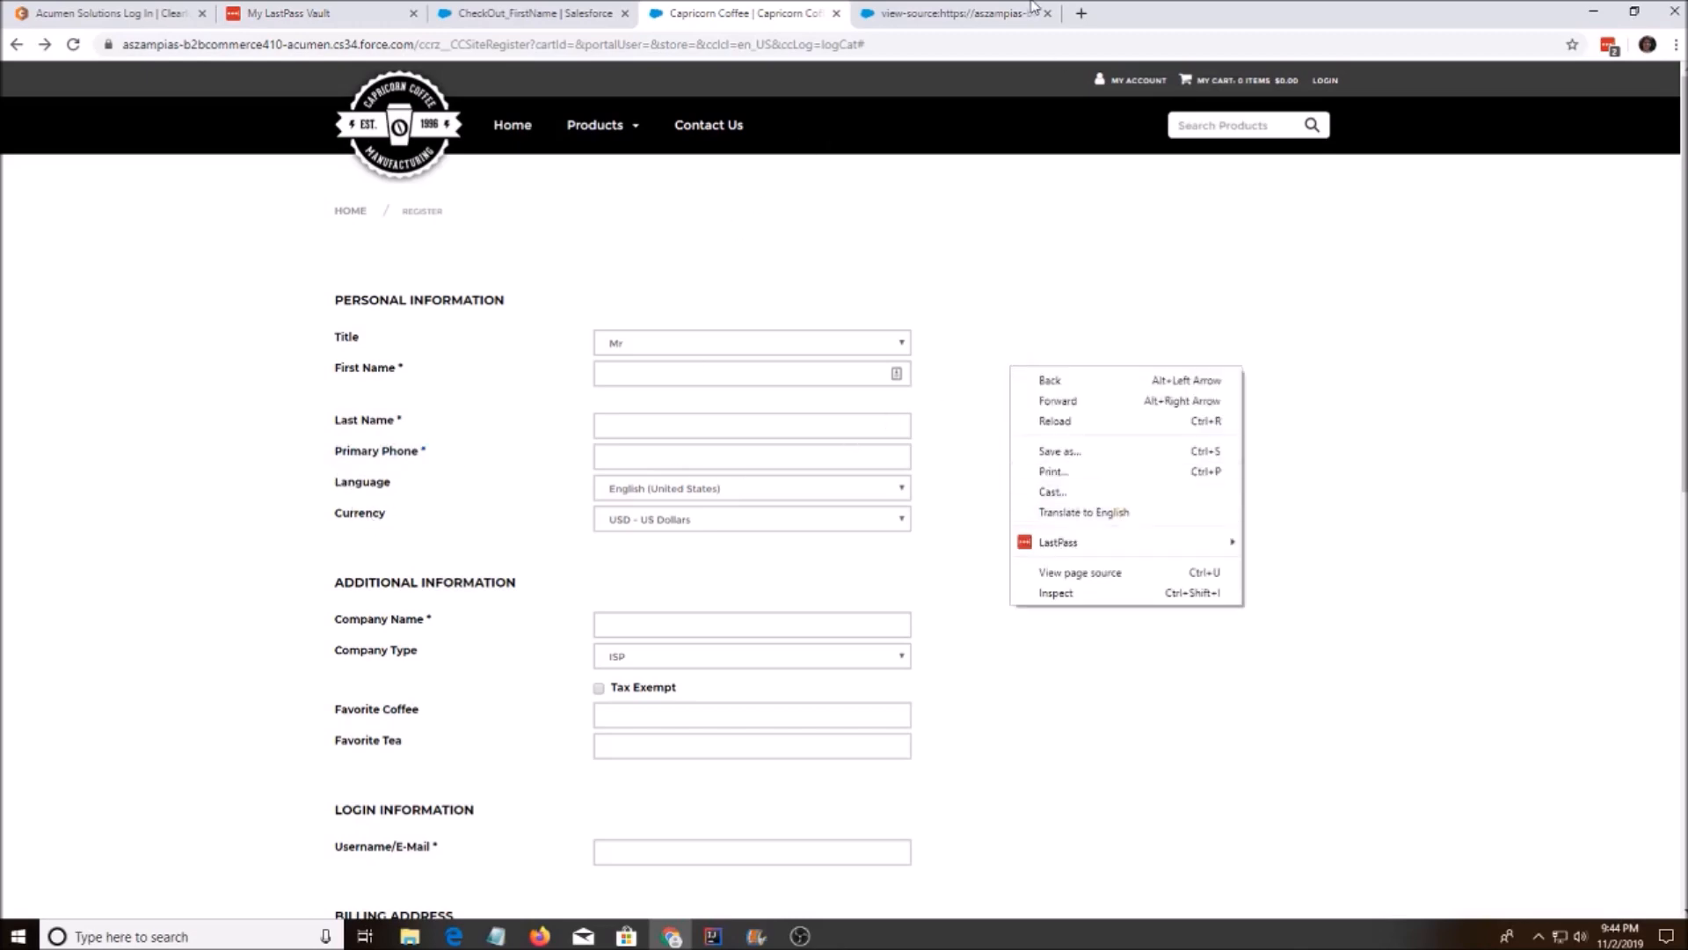
left_click(1069, 509)
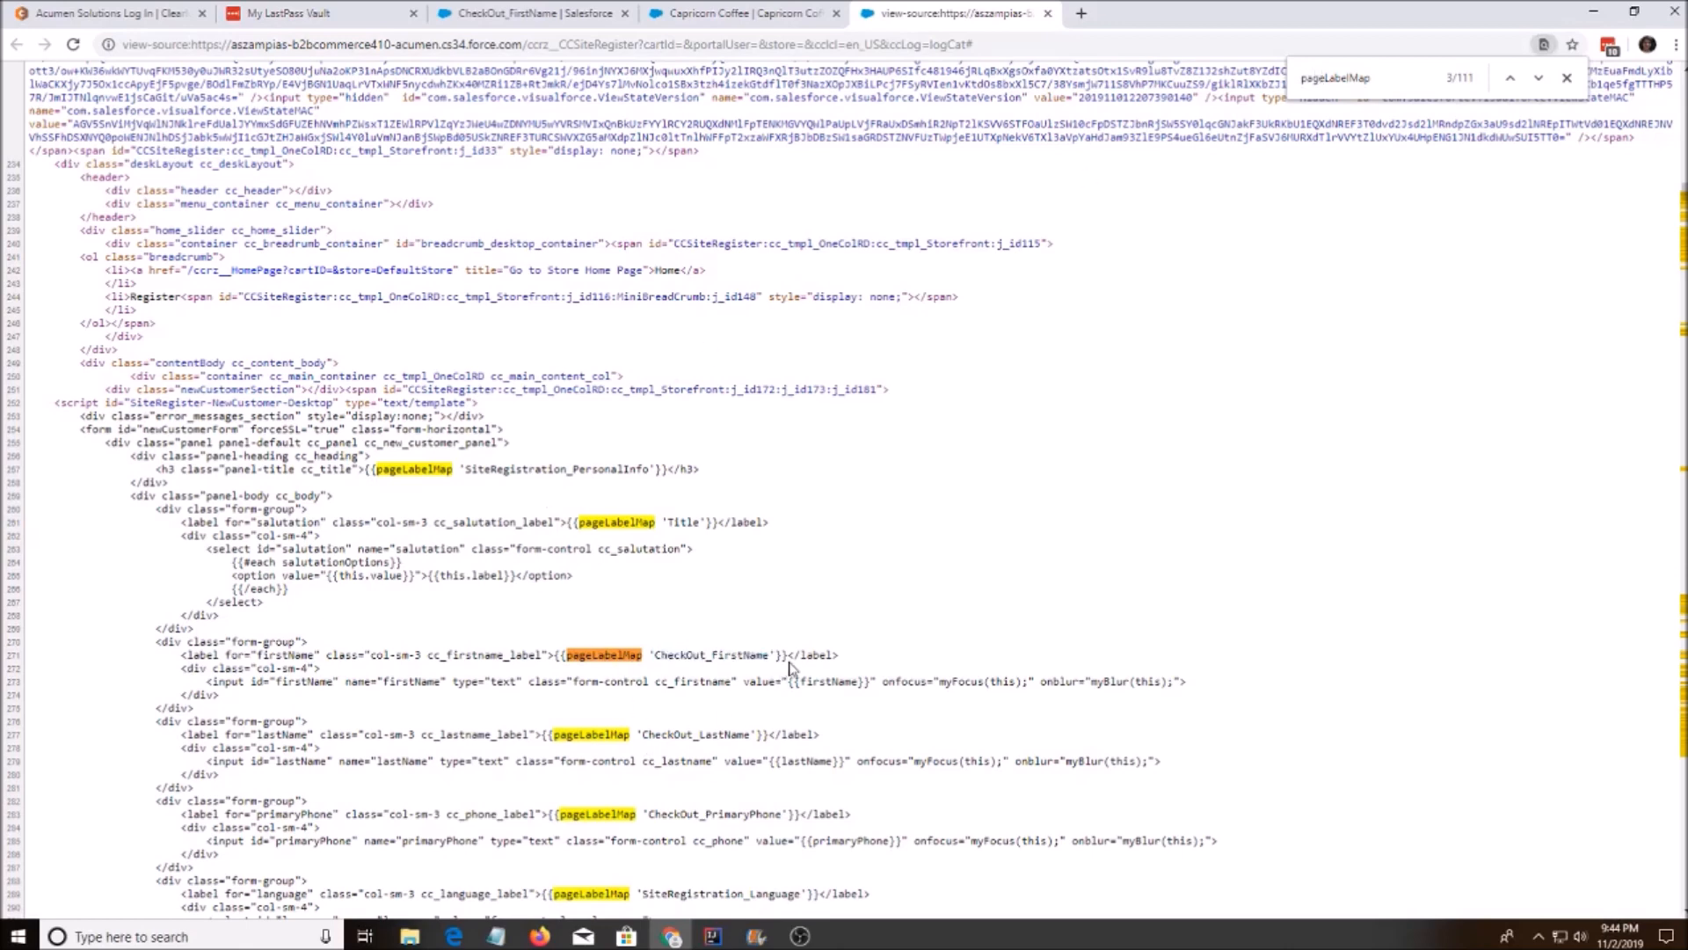
left_click_drag(790, 676, 540, 655)
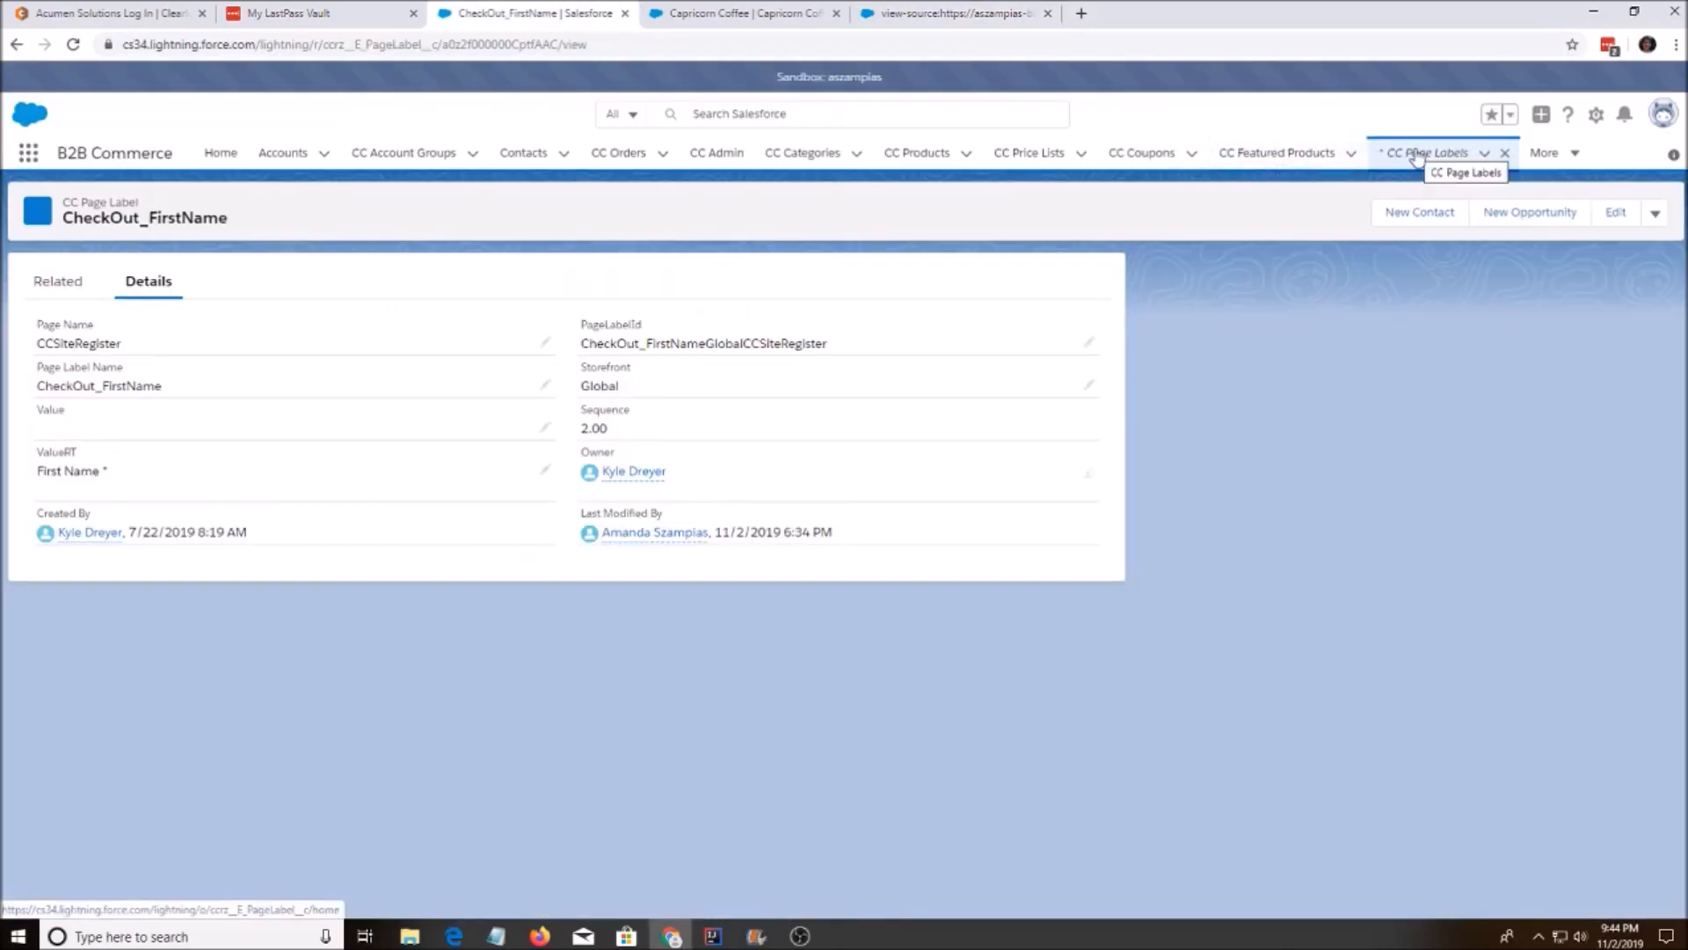
Open the CheckOut_FirstName CC Page Label record and select its record ID in the address bar
left_click(1427, 151)
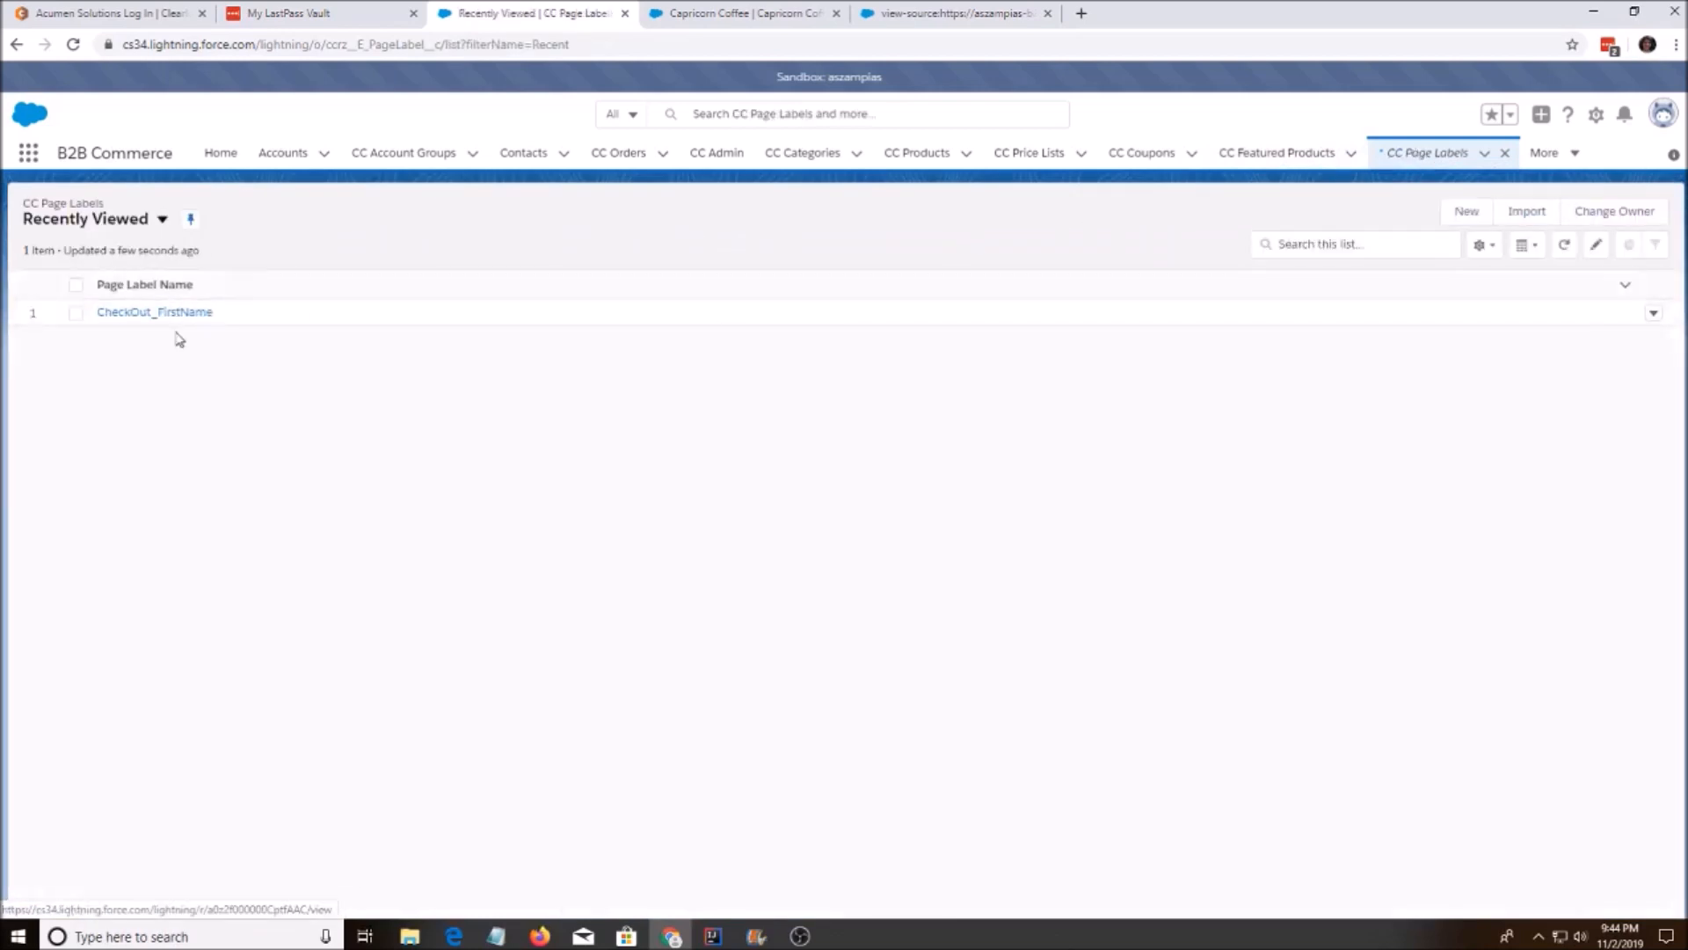
left_click(155, 311)
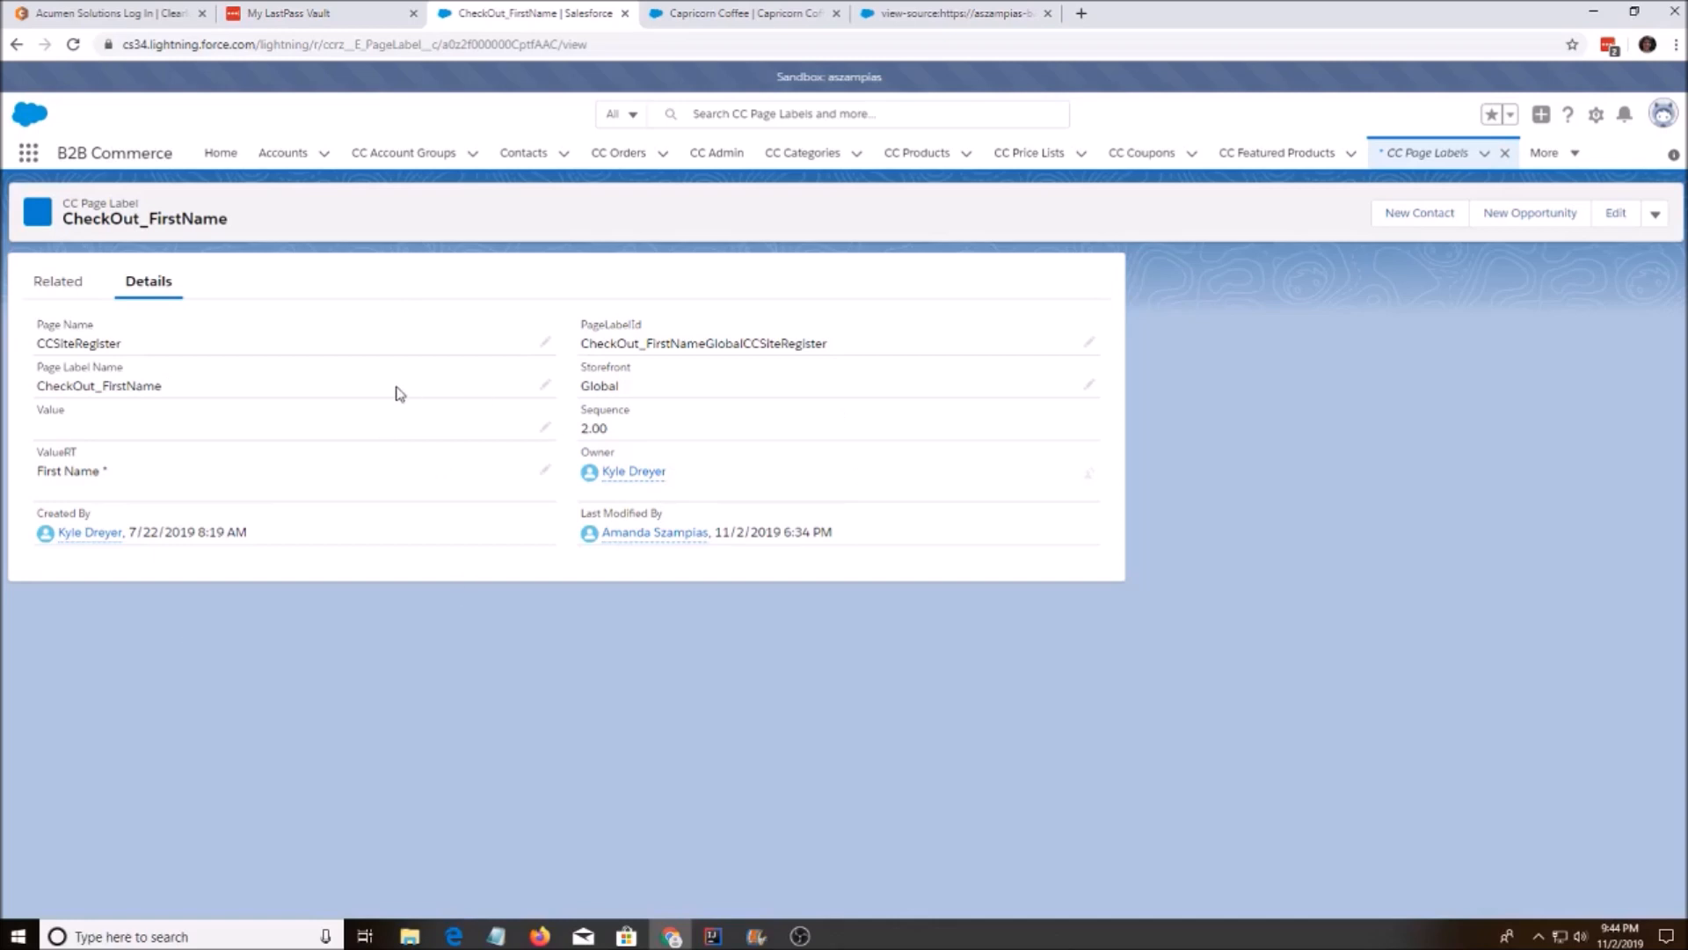
left_click_drag(557, 44, 439, 45)
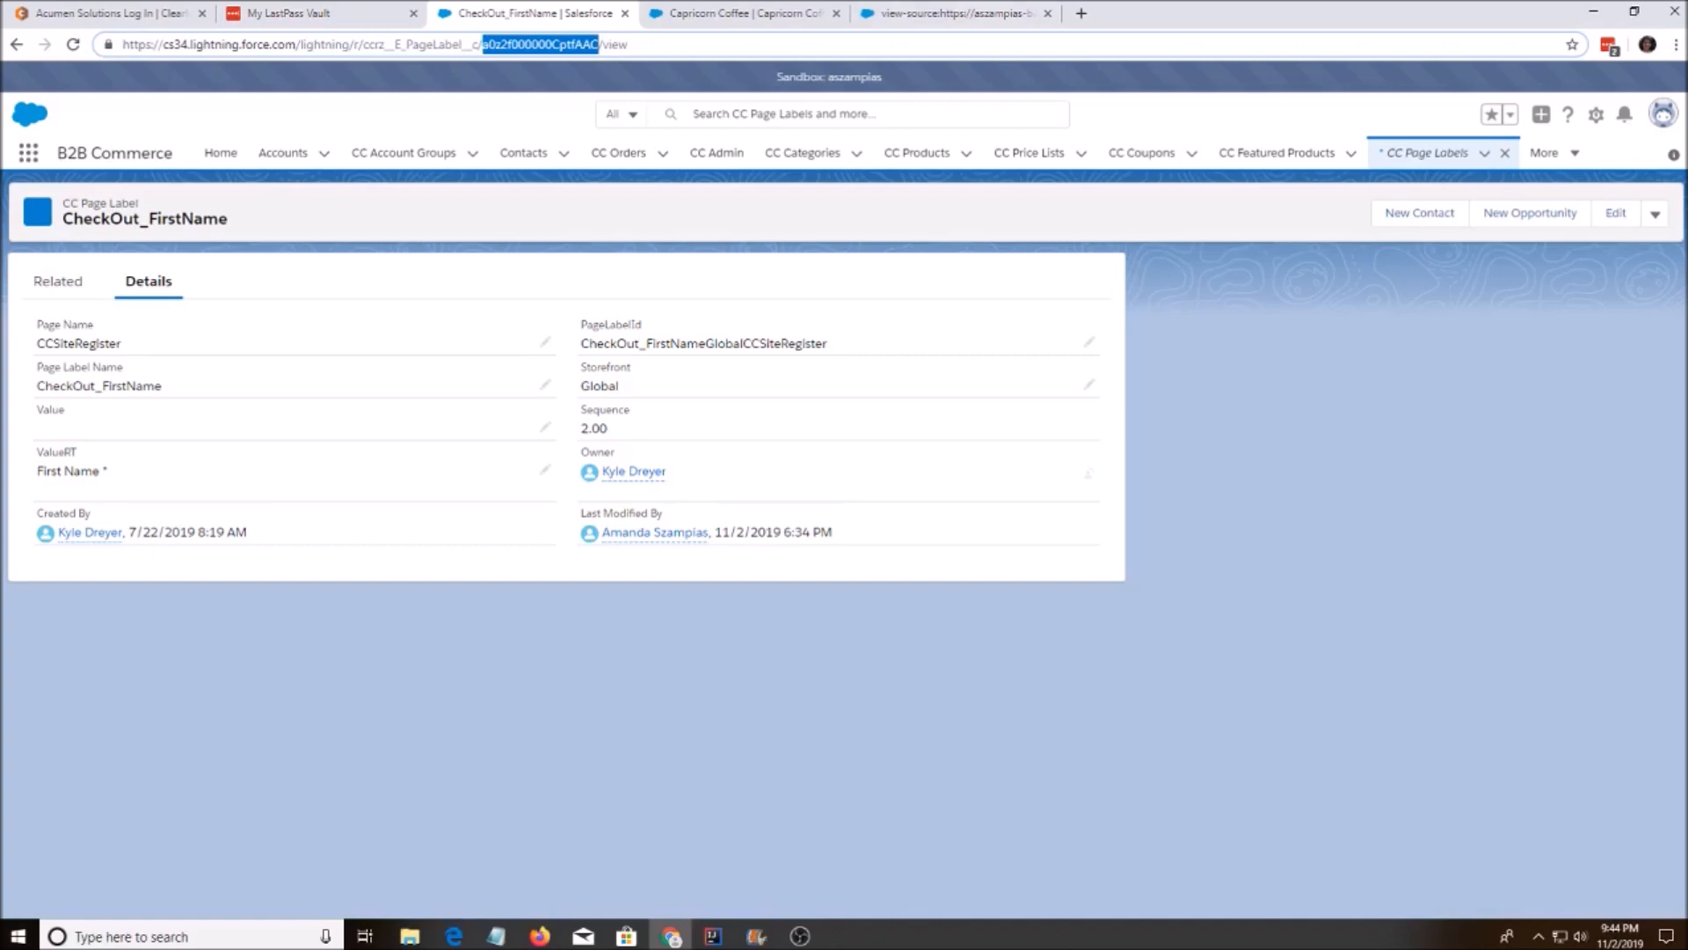
left_click(1665, 117)
right_click(575, 16)
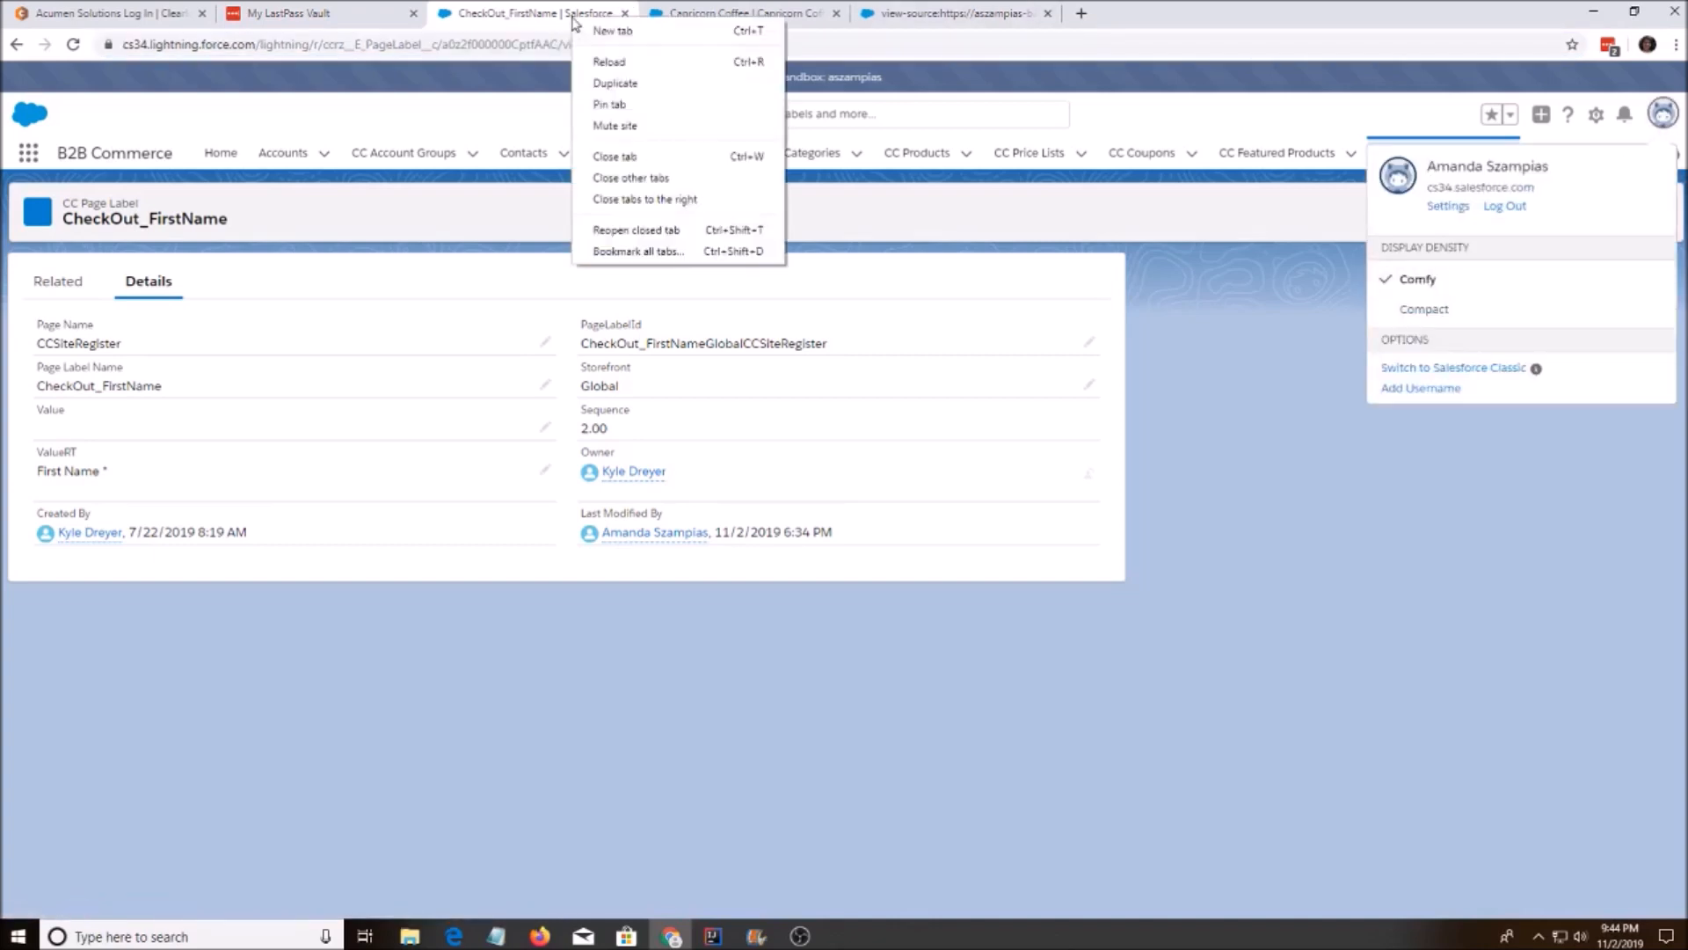
Duplicate the record tab and switch that tab to Salesforce Classic
left_click(615, 82)
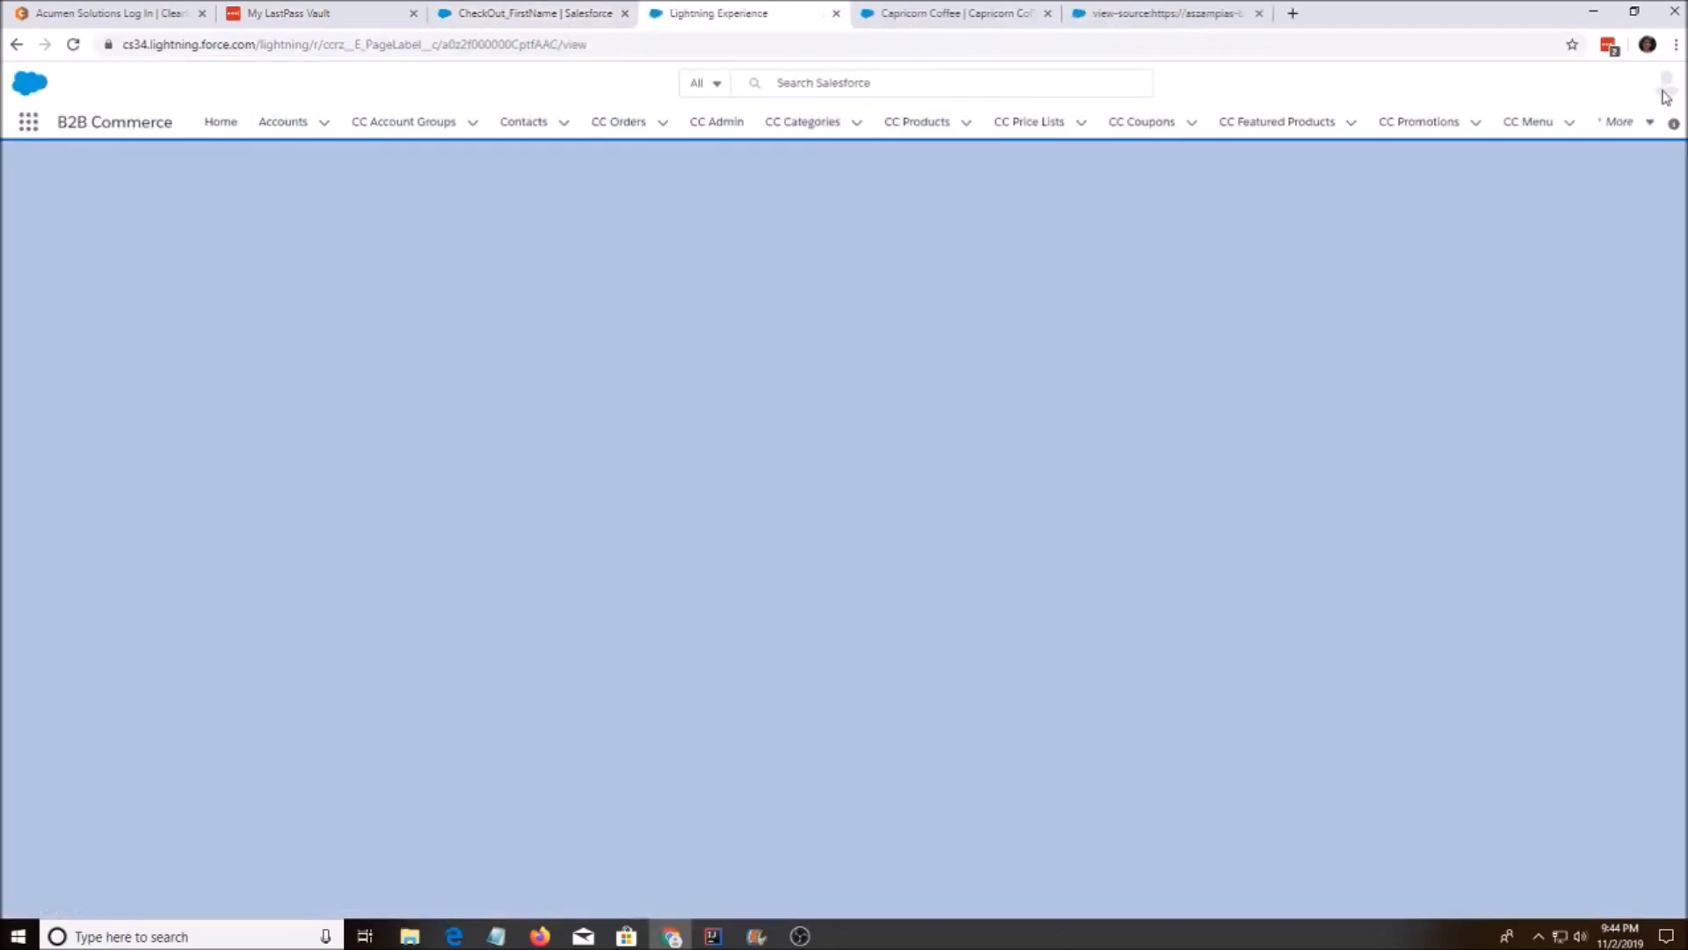
left_click(1663, 113)
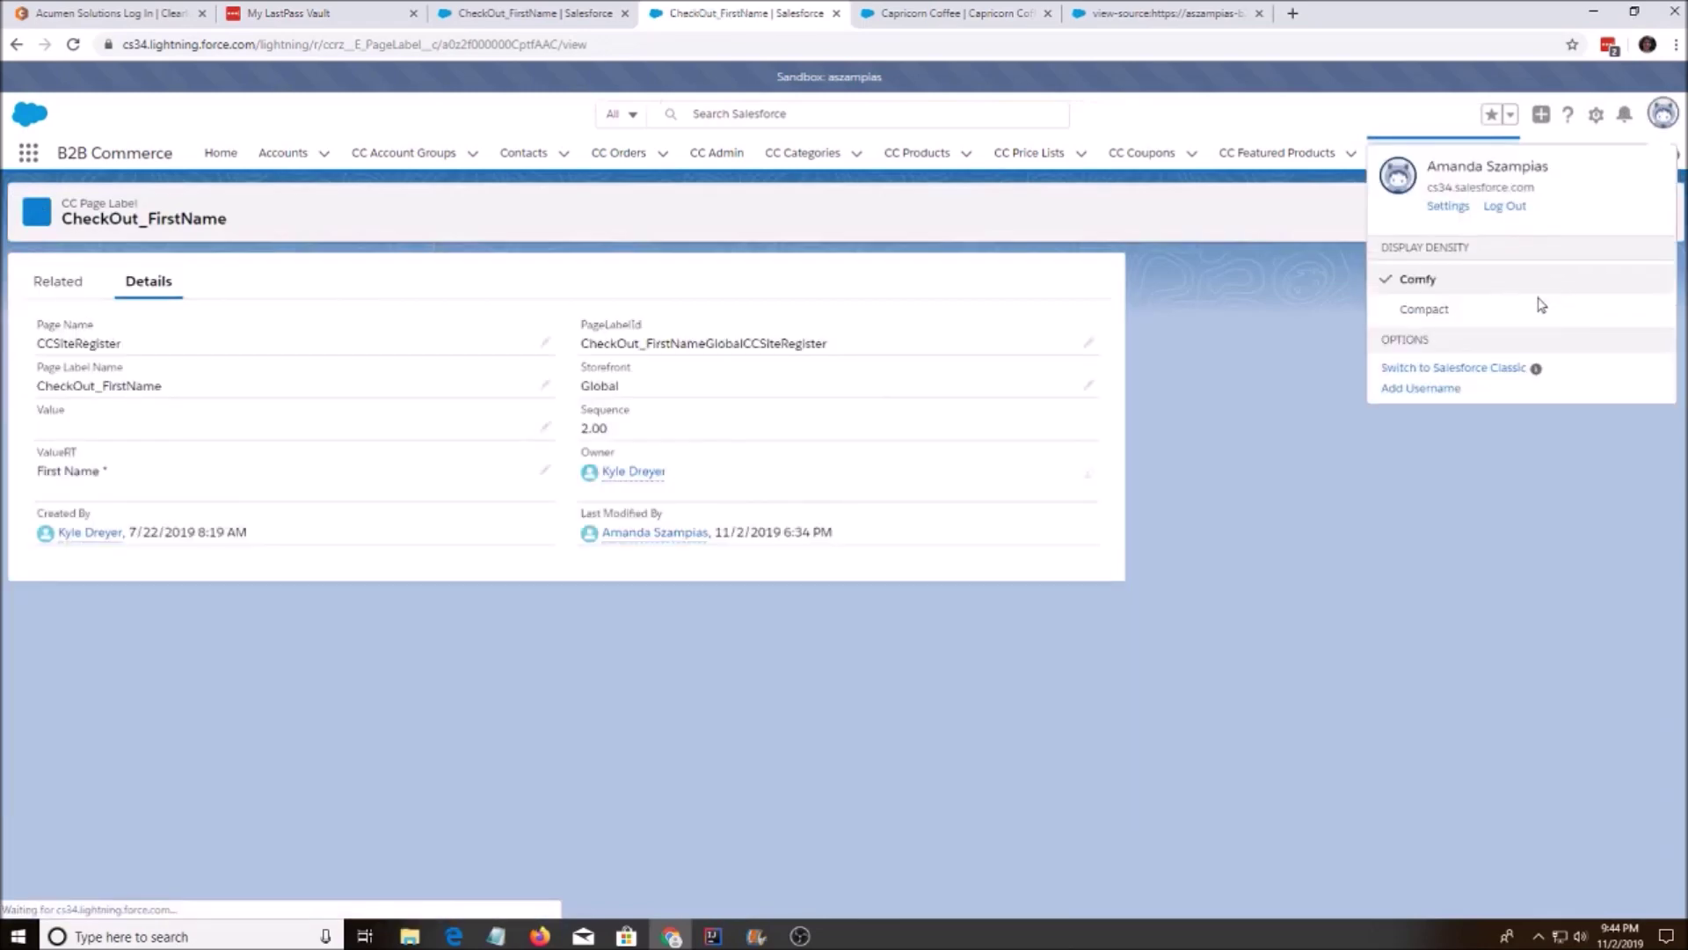
left_click(1447, 370)
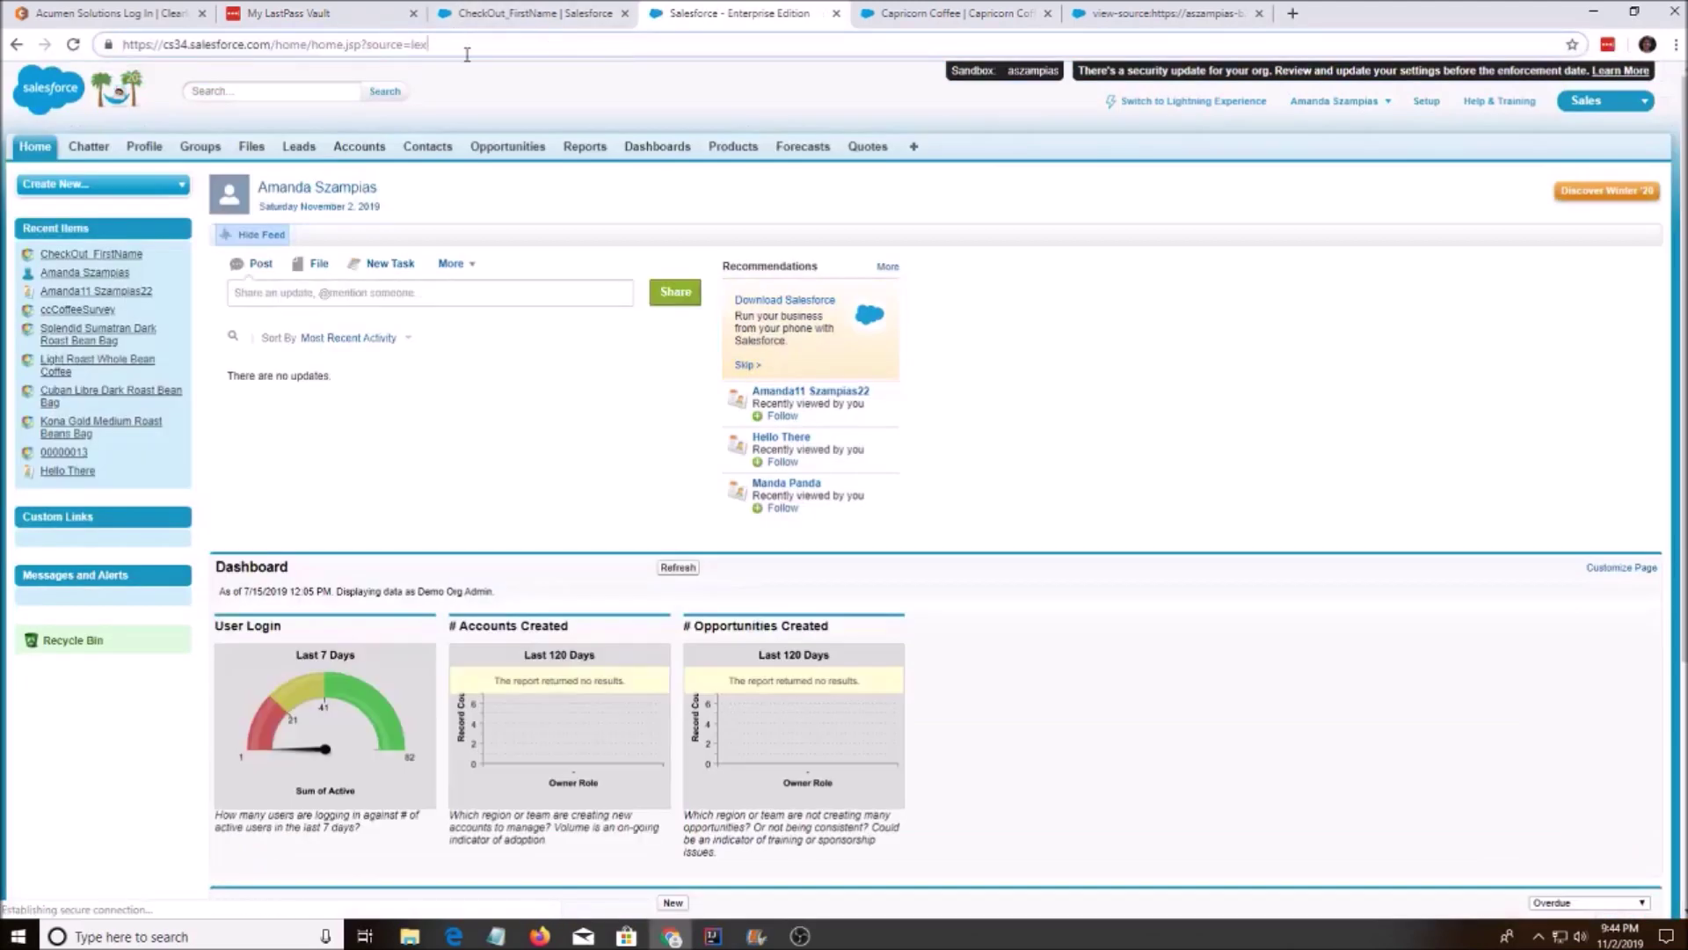
Navigate to the CheckOut_FirstName record by its pasted ID and begin editing it
left_click_drag(466, 44, 280, 44)
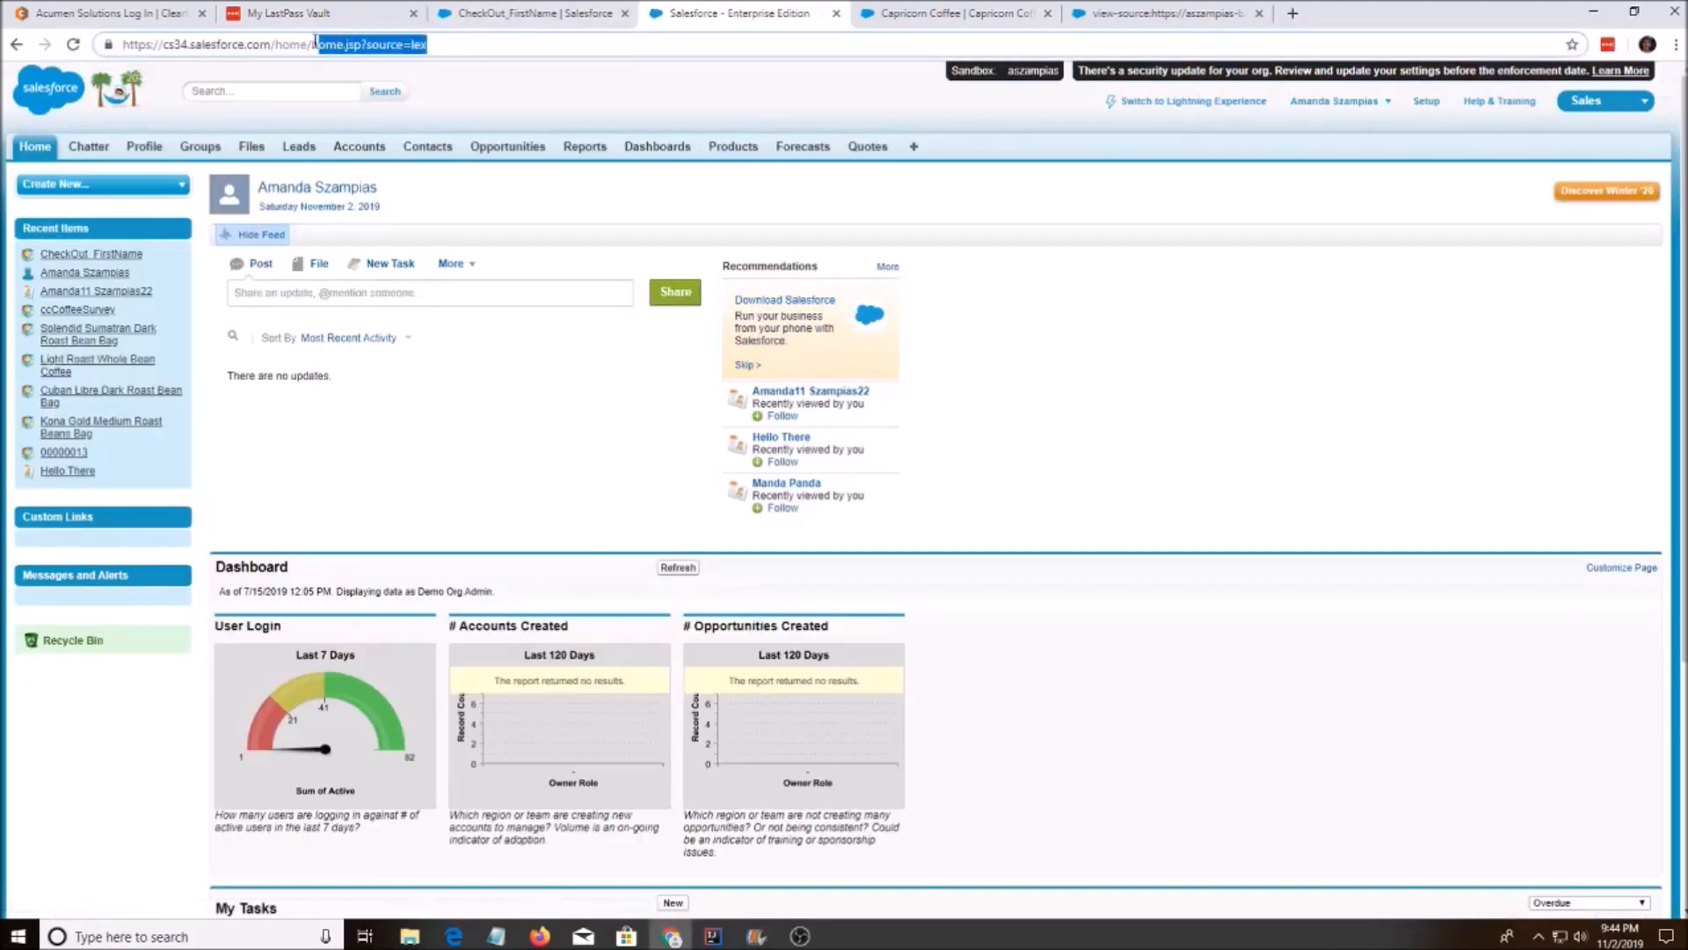
type("/")
type("a0z2f000000CptfAAC")
key("Return")
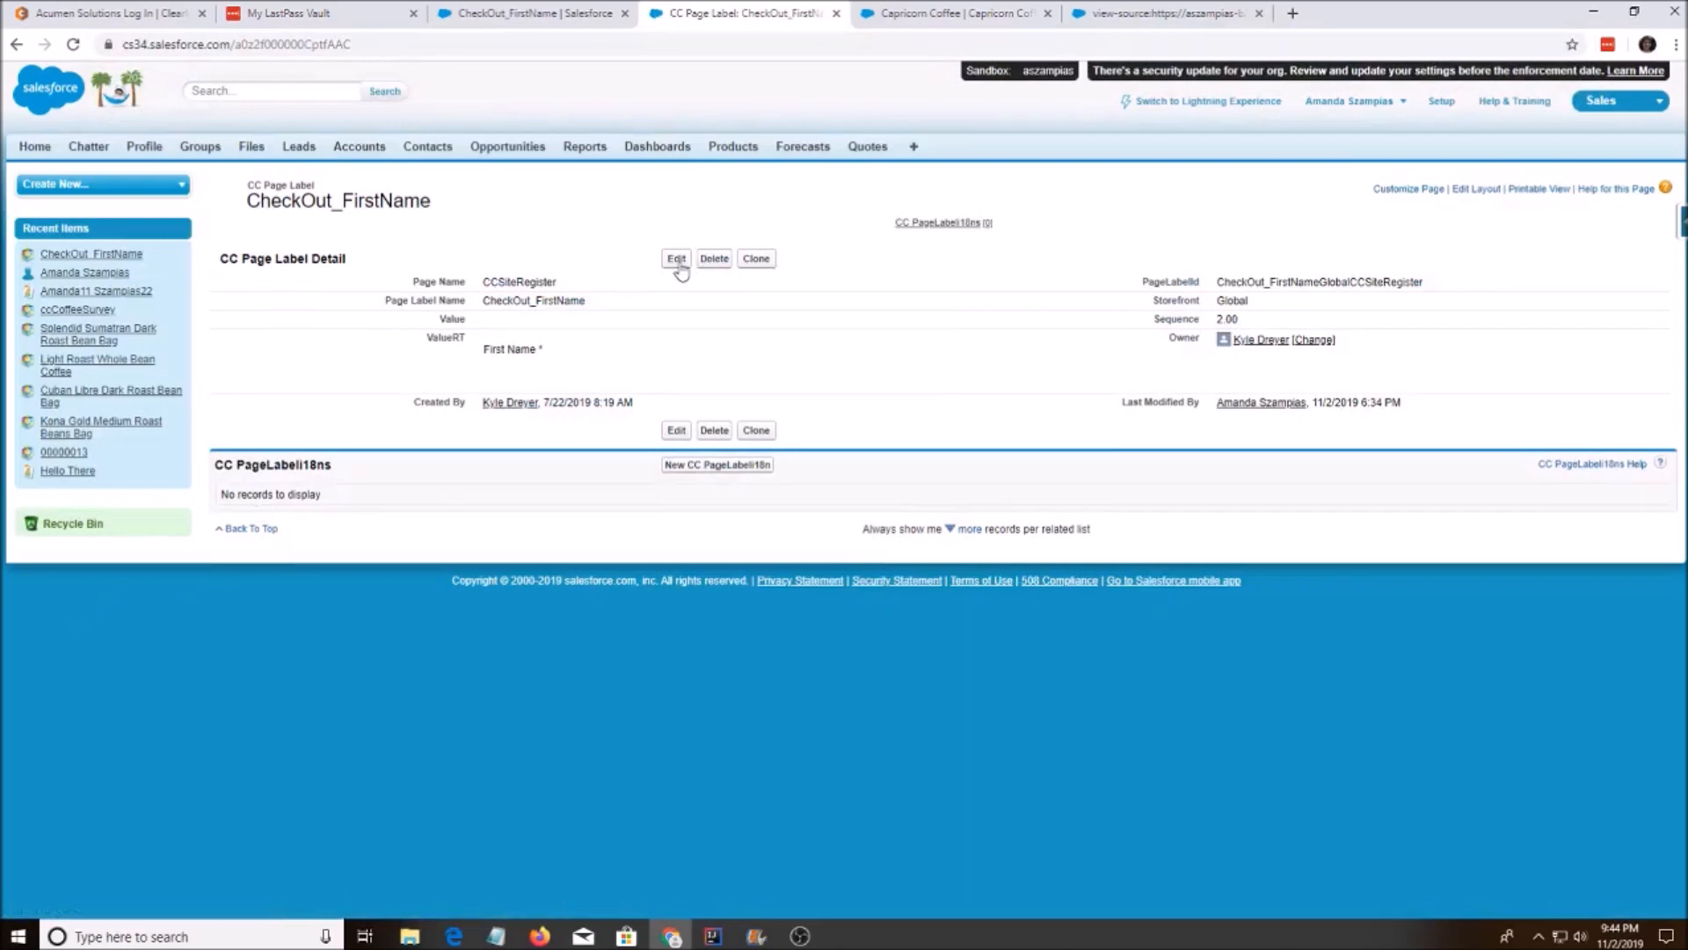
left_click(677, 259)
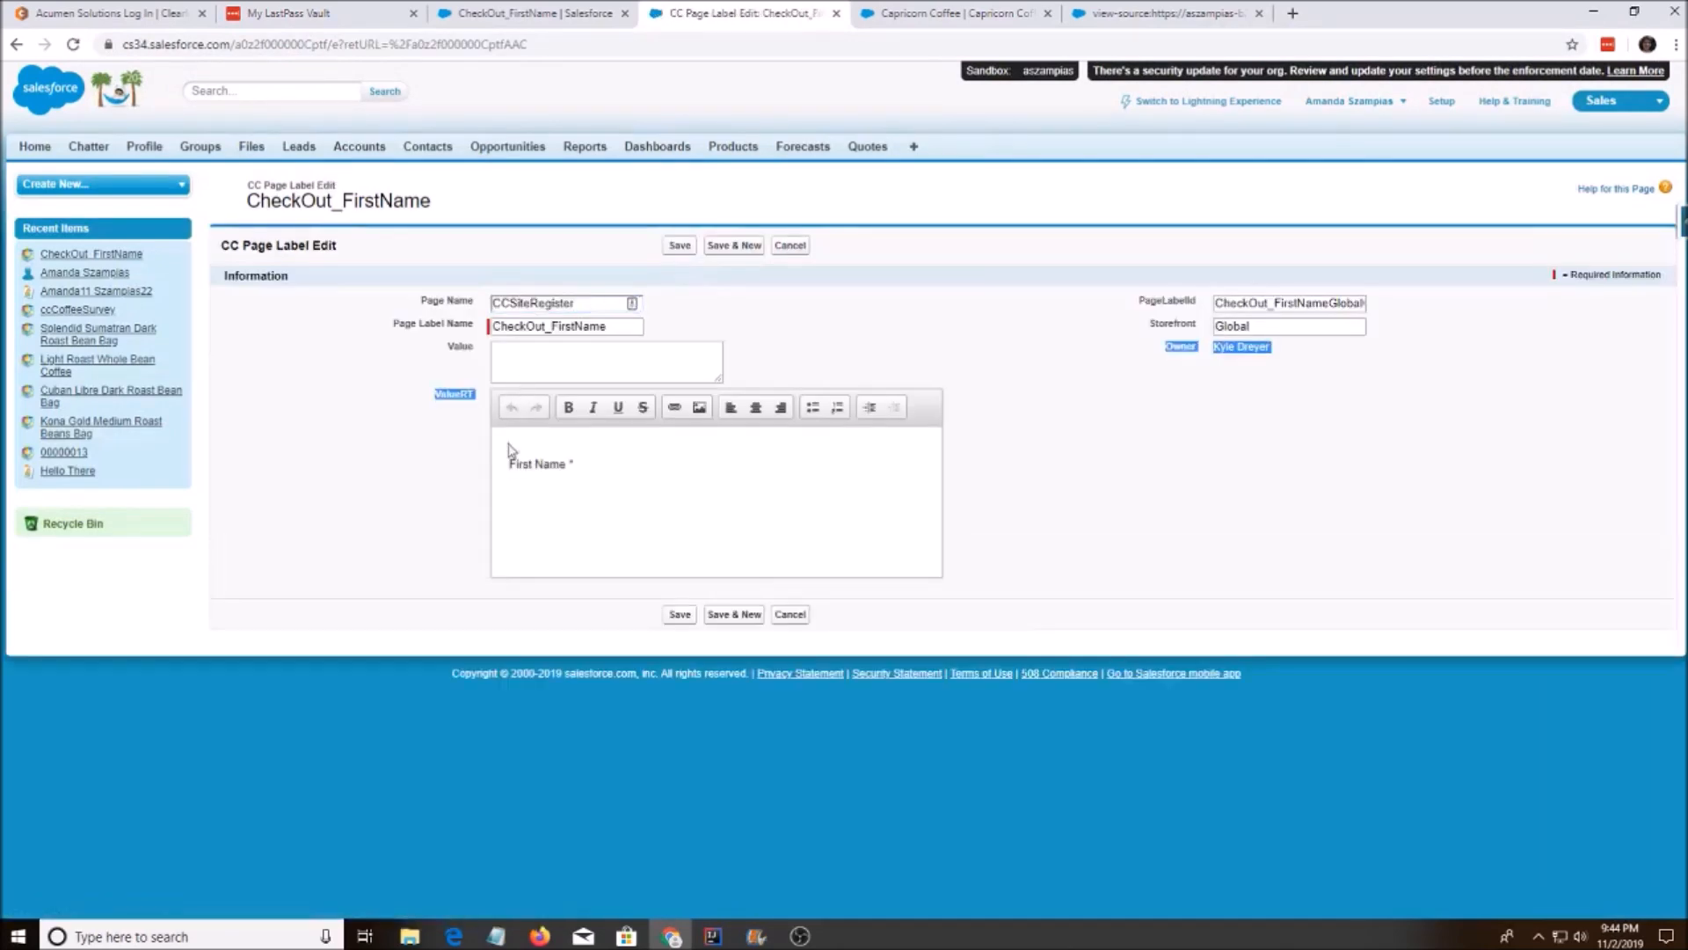
Replace Value and ValueRT with 'First Name Manda *' and save the CheckOut_FirstName label
left_click(512, 451)
left_click_drag(577, 464, 503, 443)
left_click(595, 462)
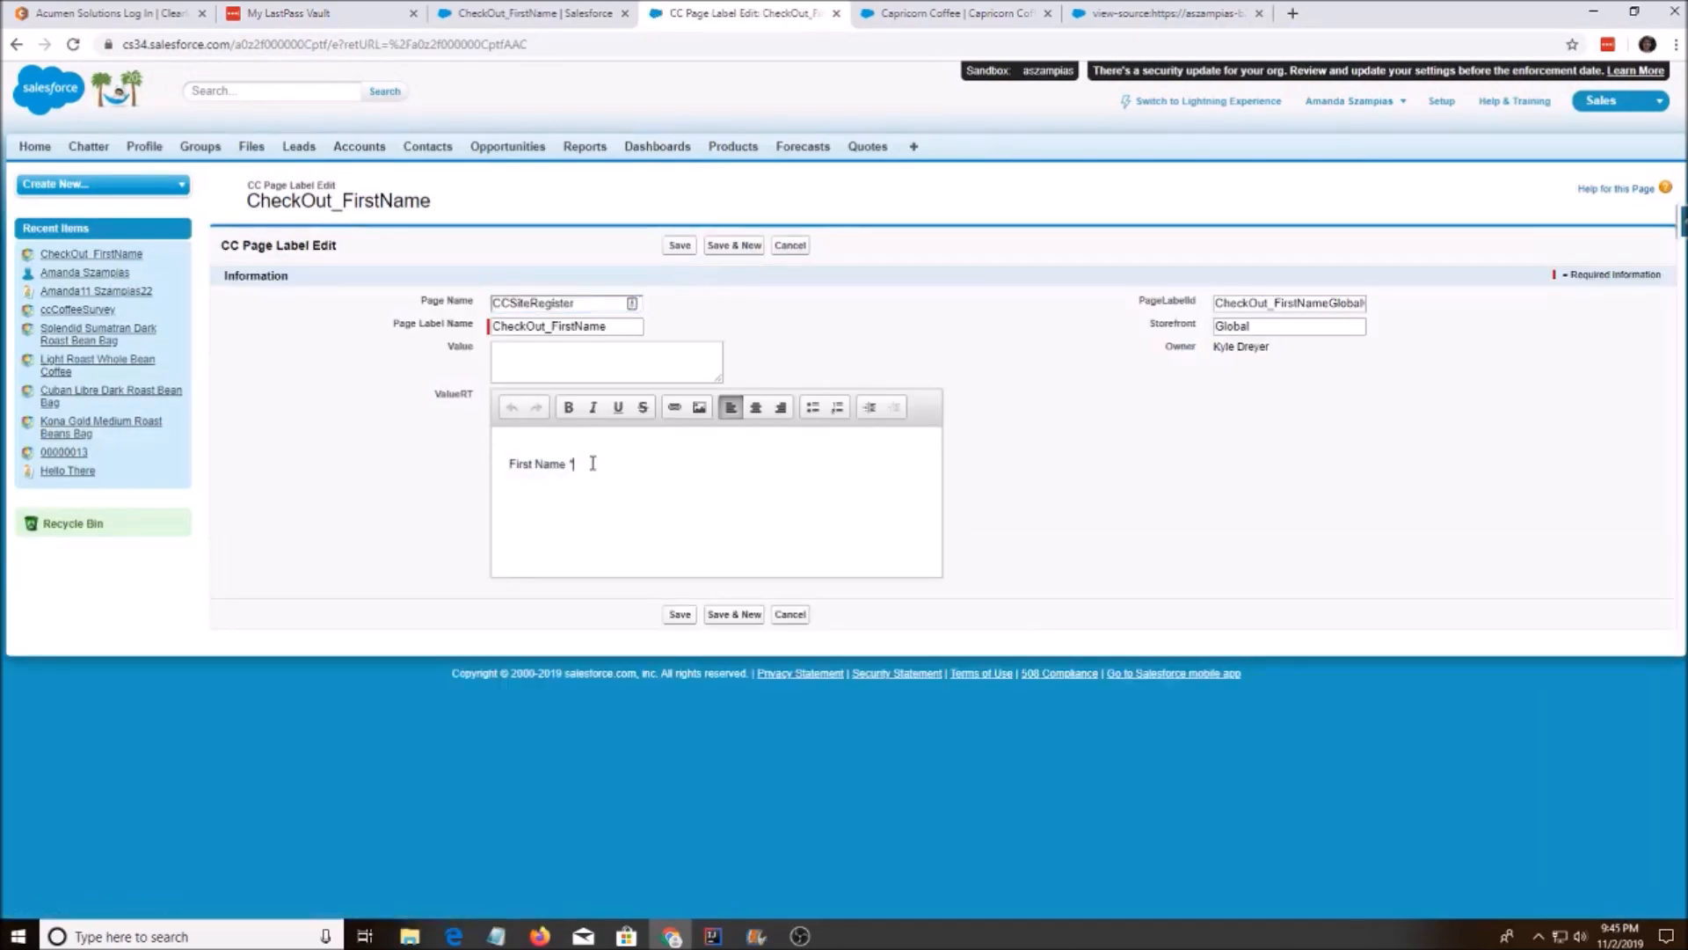
left_click_drag(607, 461, 485, 418)
key("BackSpace")
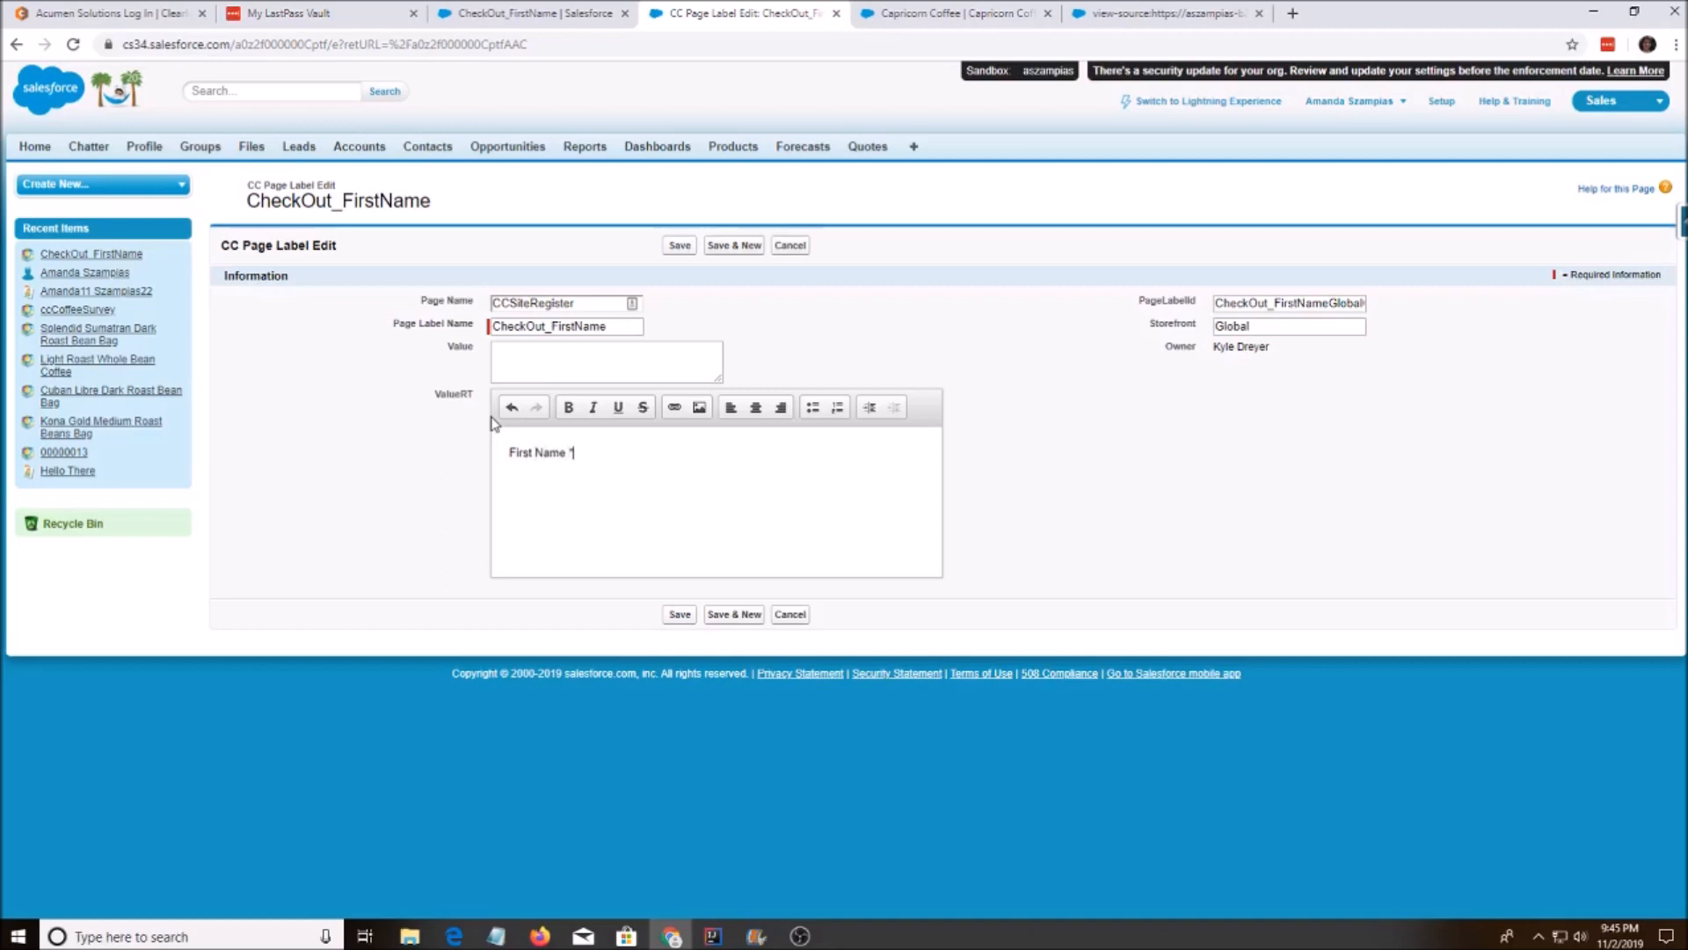
left_click(563, 366)
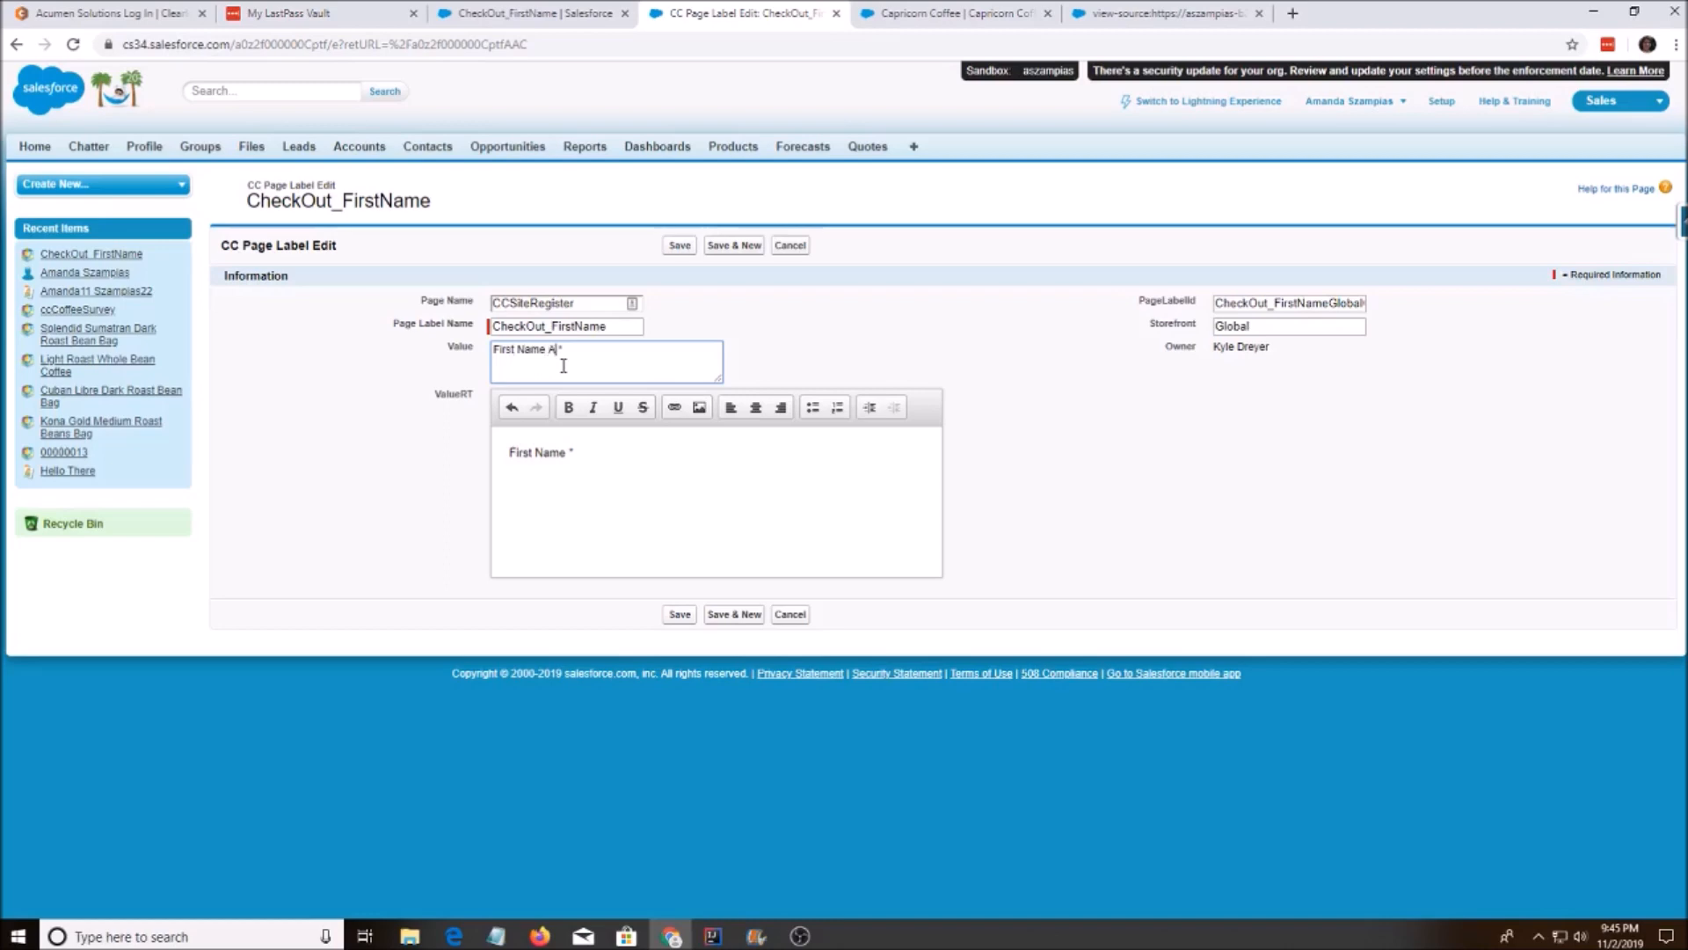
left_click(569, 451)
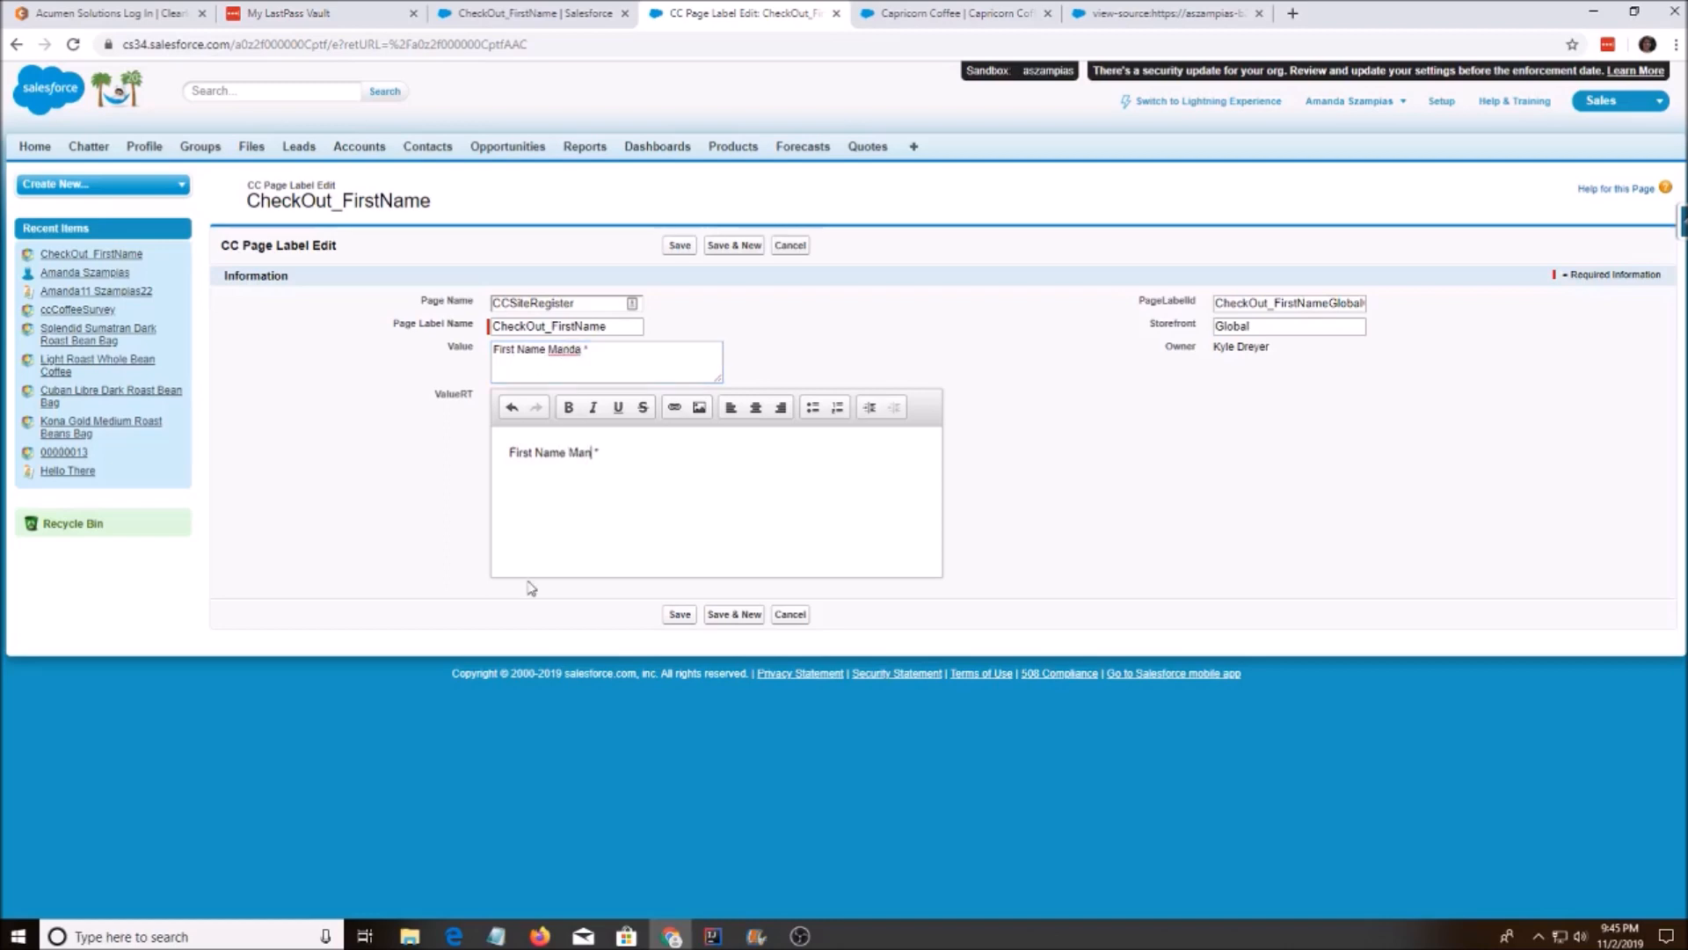
left_click(678, 614)
left_click(951, 13)
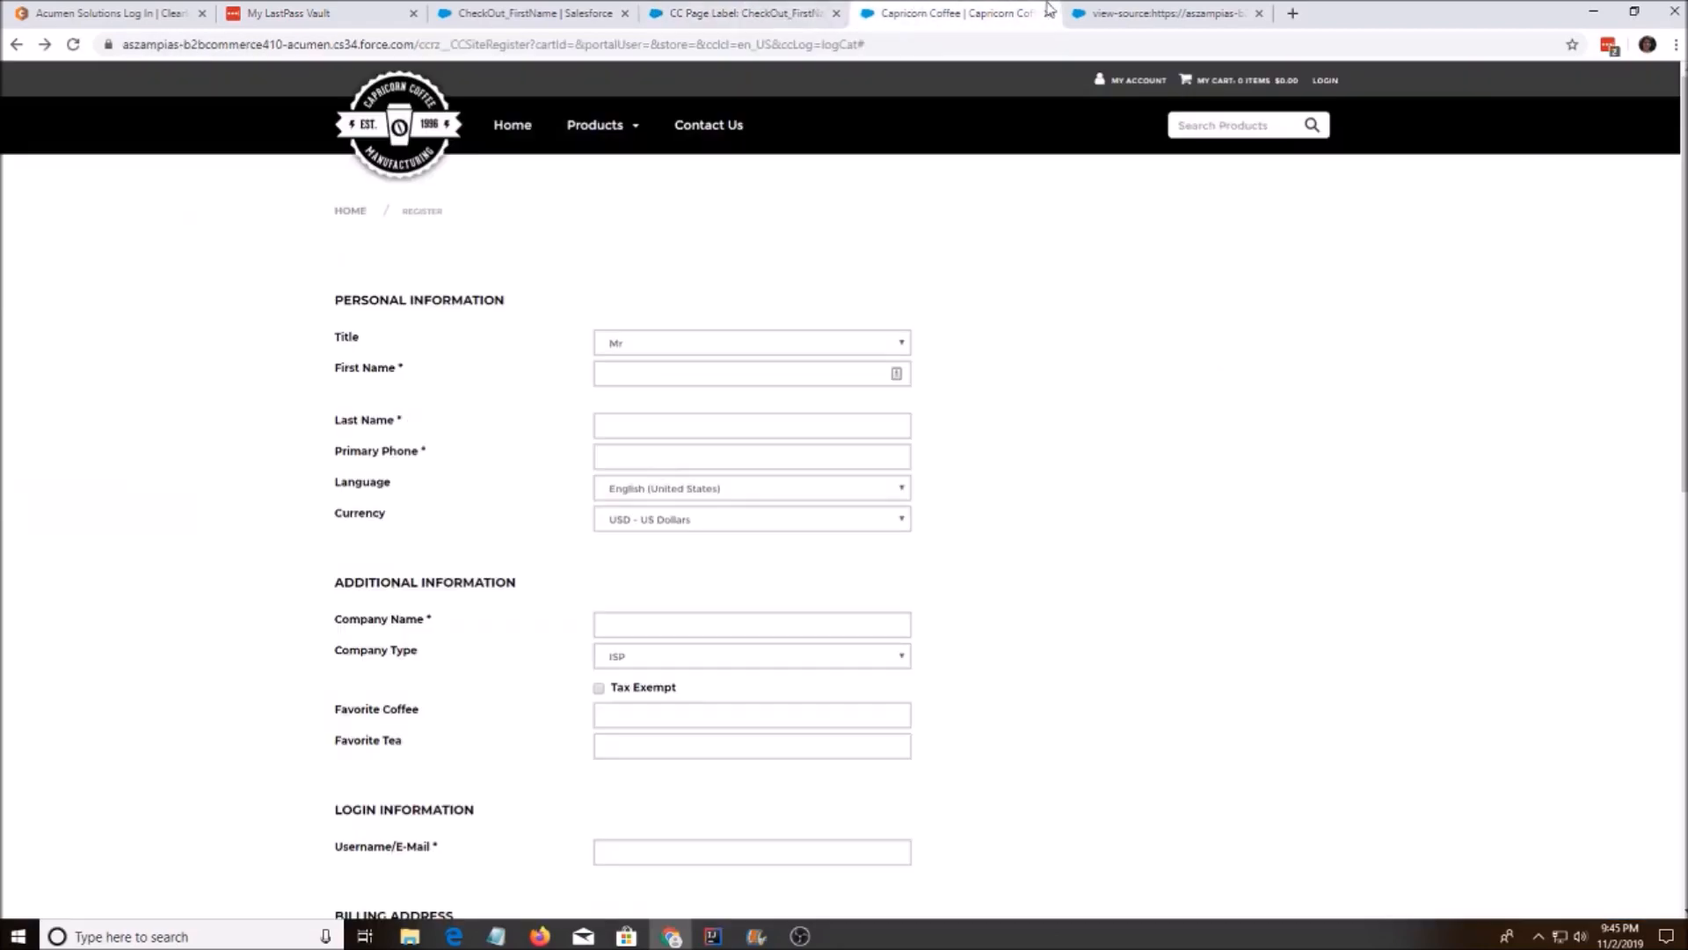
Reload the Register page and highlight the updated 'First Name Manda *' field label
key("F5")
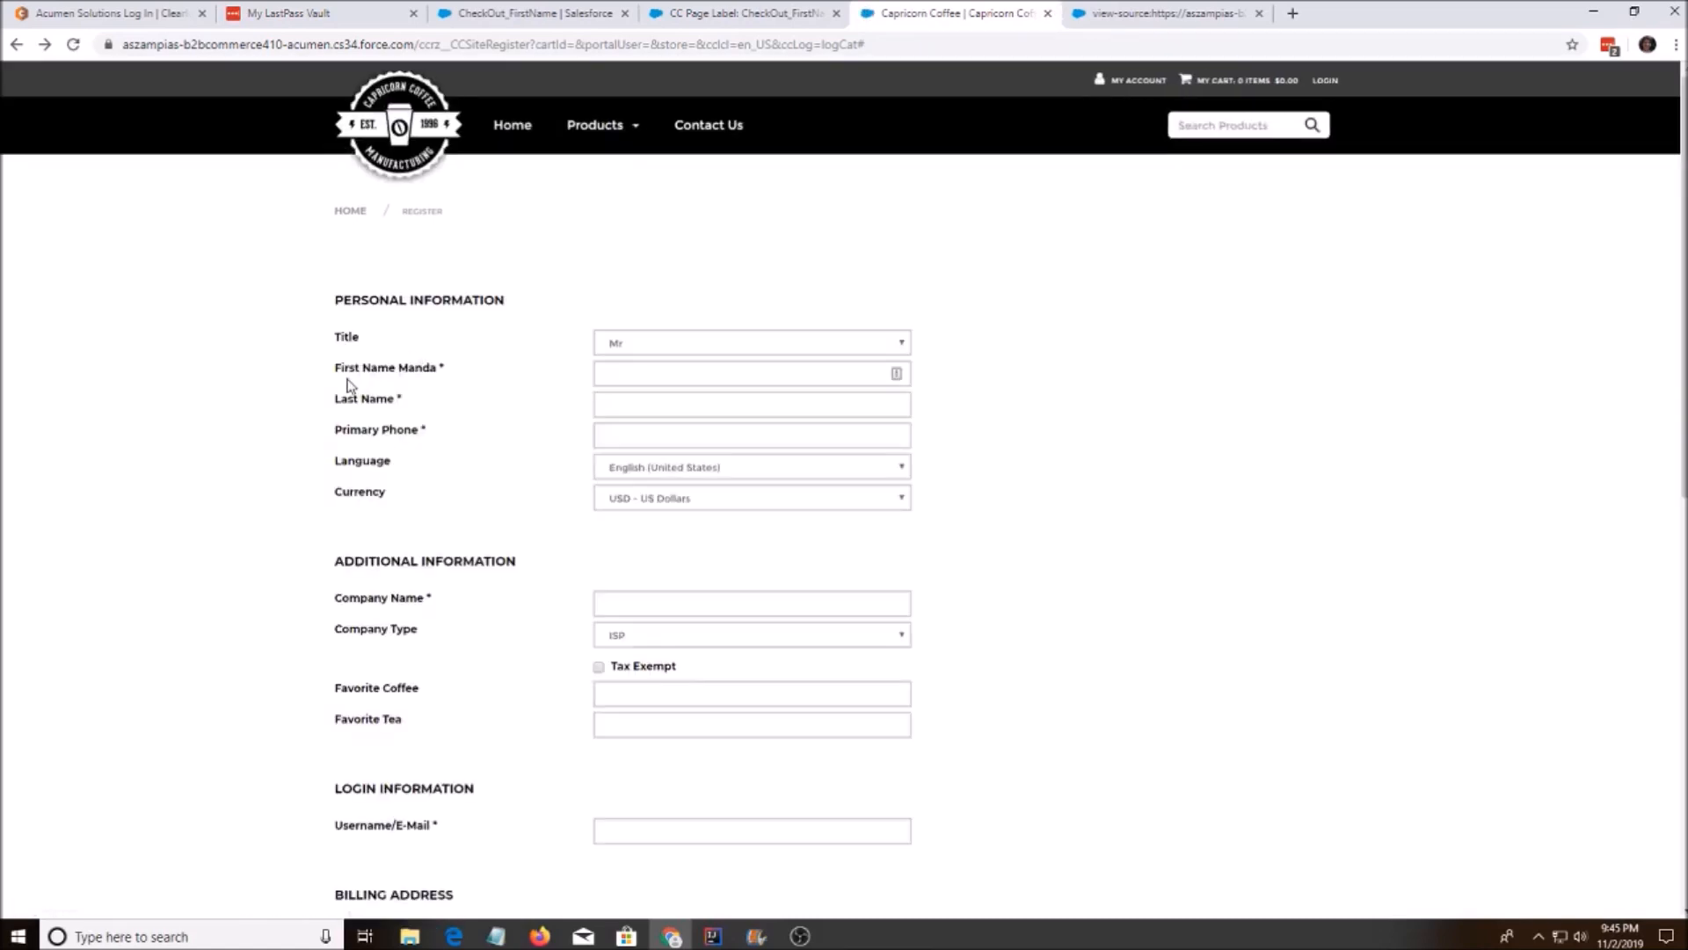
left_click_drag(335, 368, 433, 368)
left_click(459, 359)
left_click(800, 935)
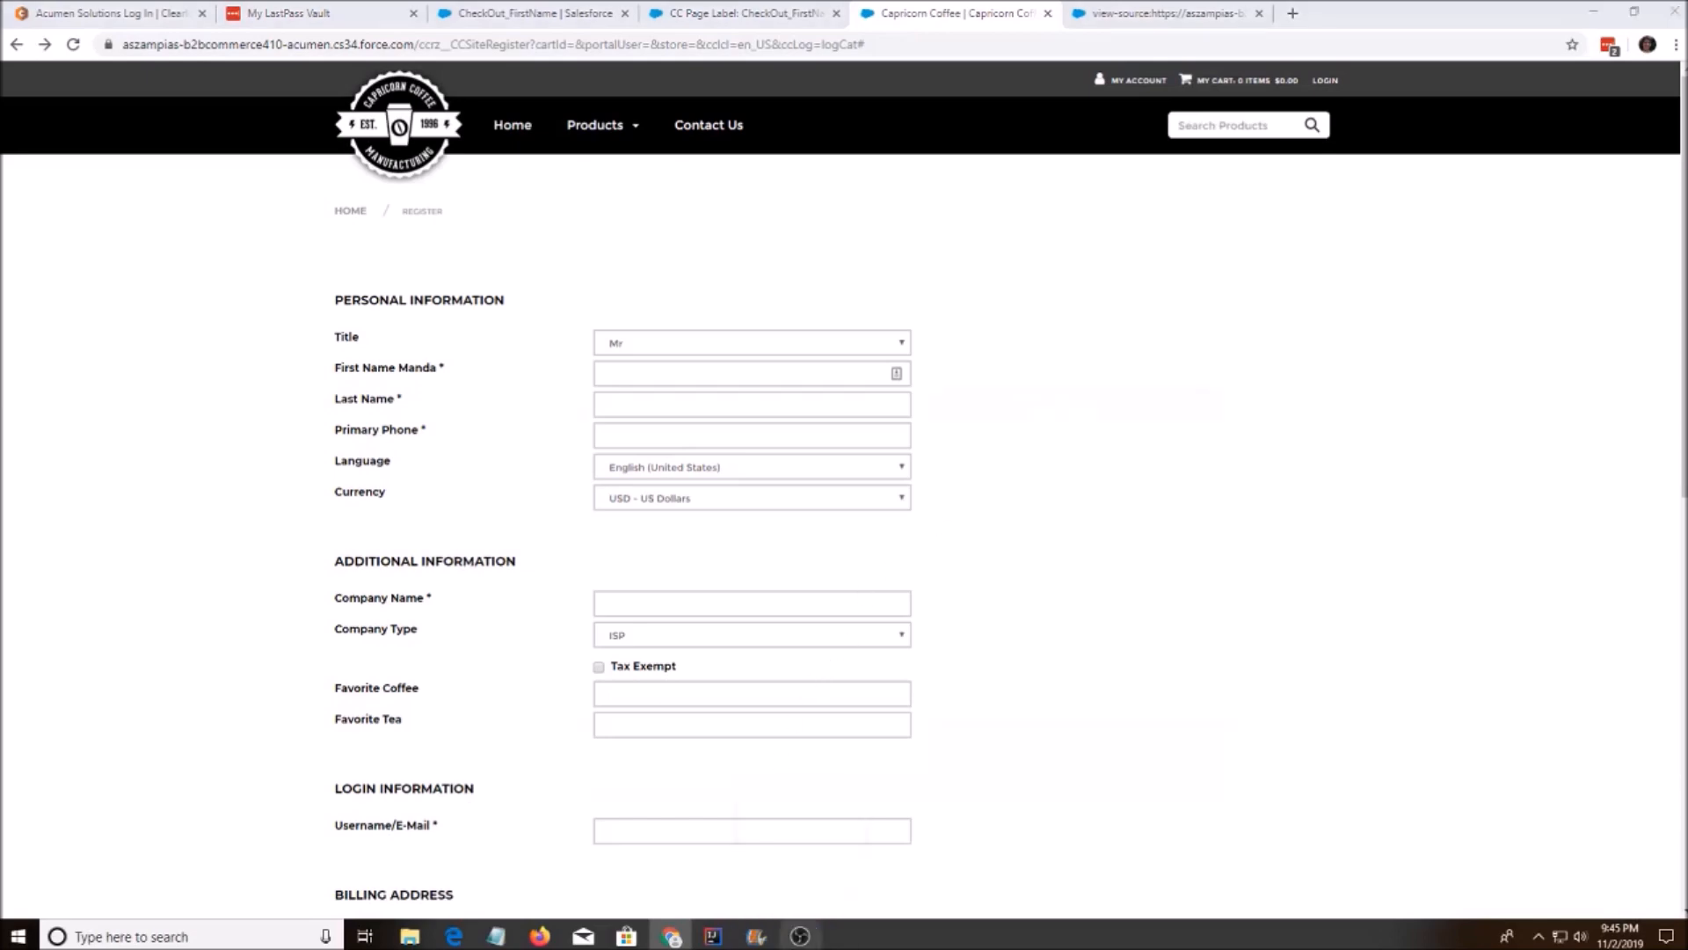